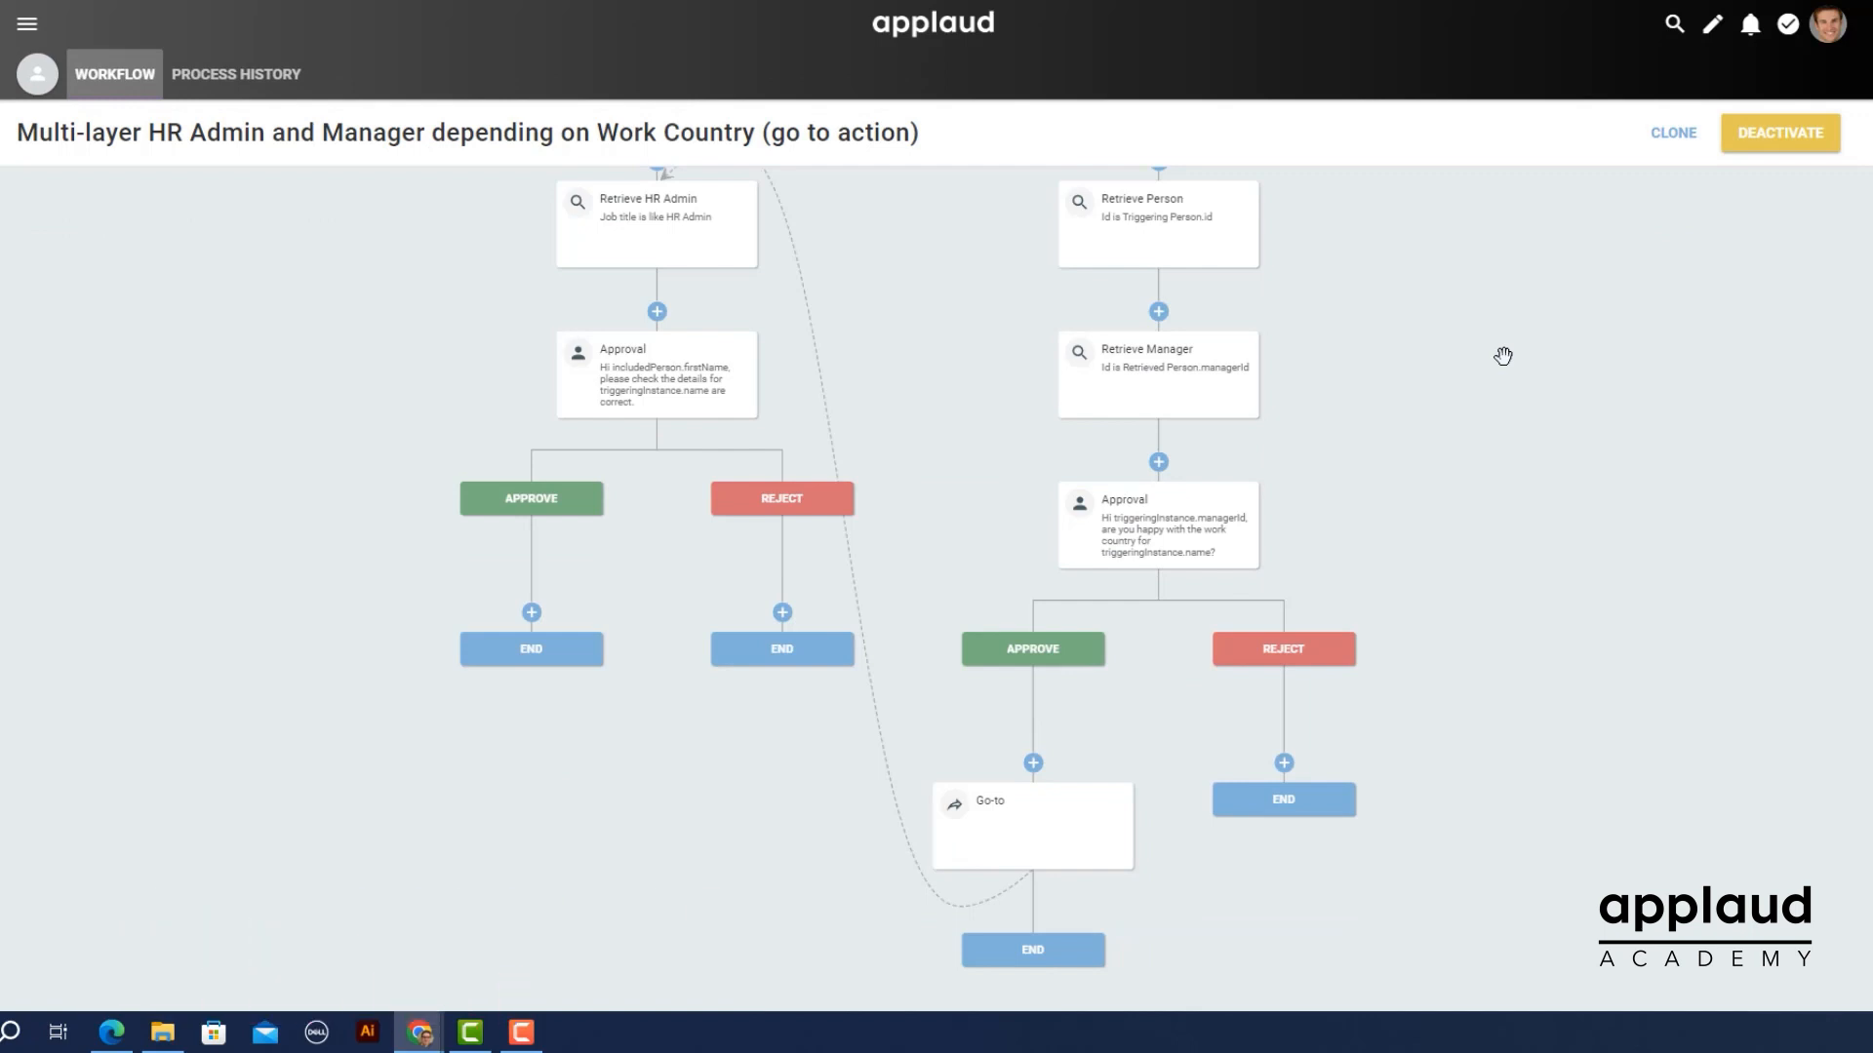
# - Configure a Go to workflow action that targets the Retrieve HR Admin (Job title is like HR Admin) action
pyautogui.scroll(1, 1502, 356)
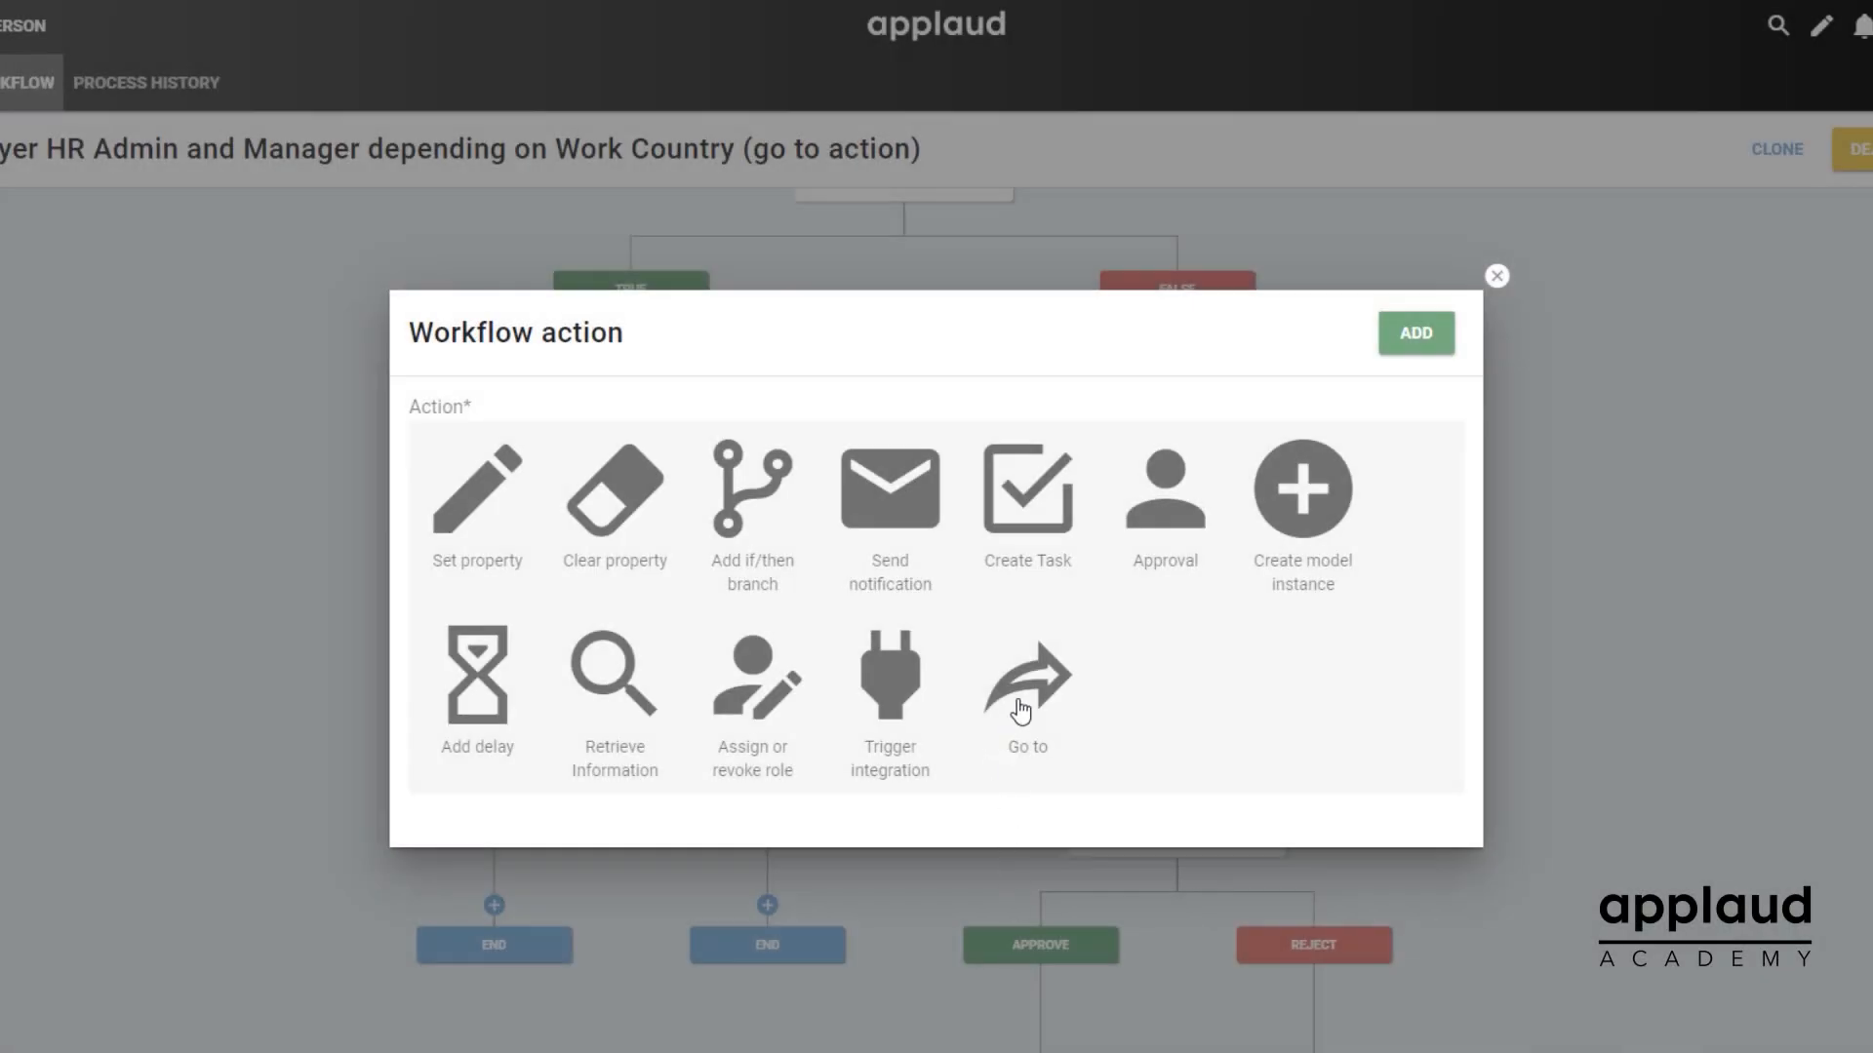
pyautogui.click(1021, 710)
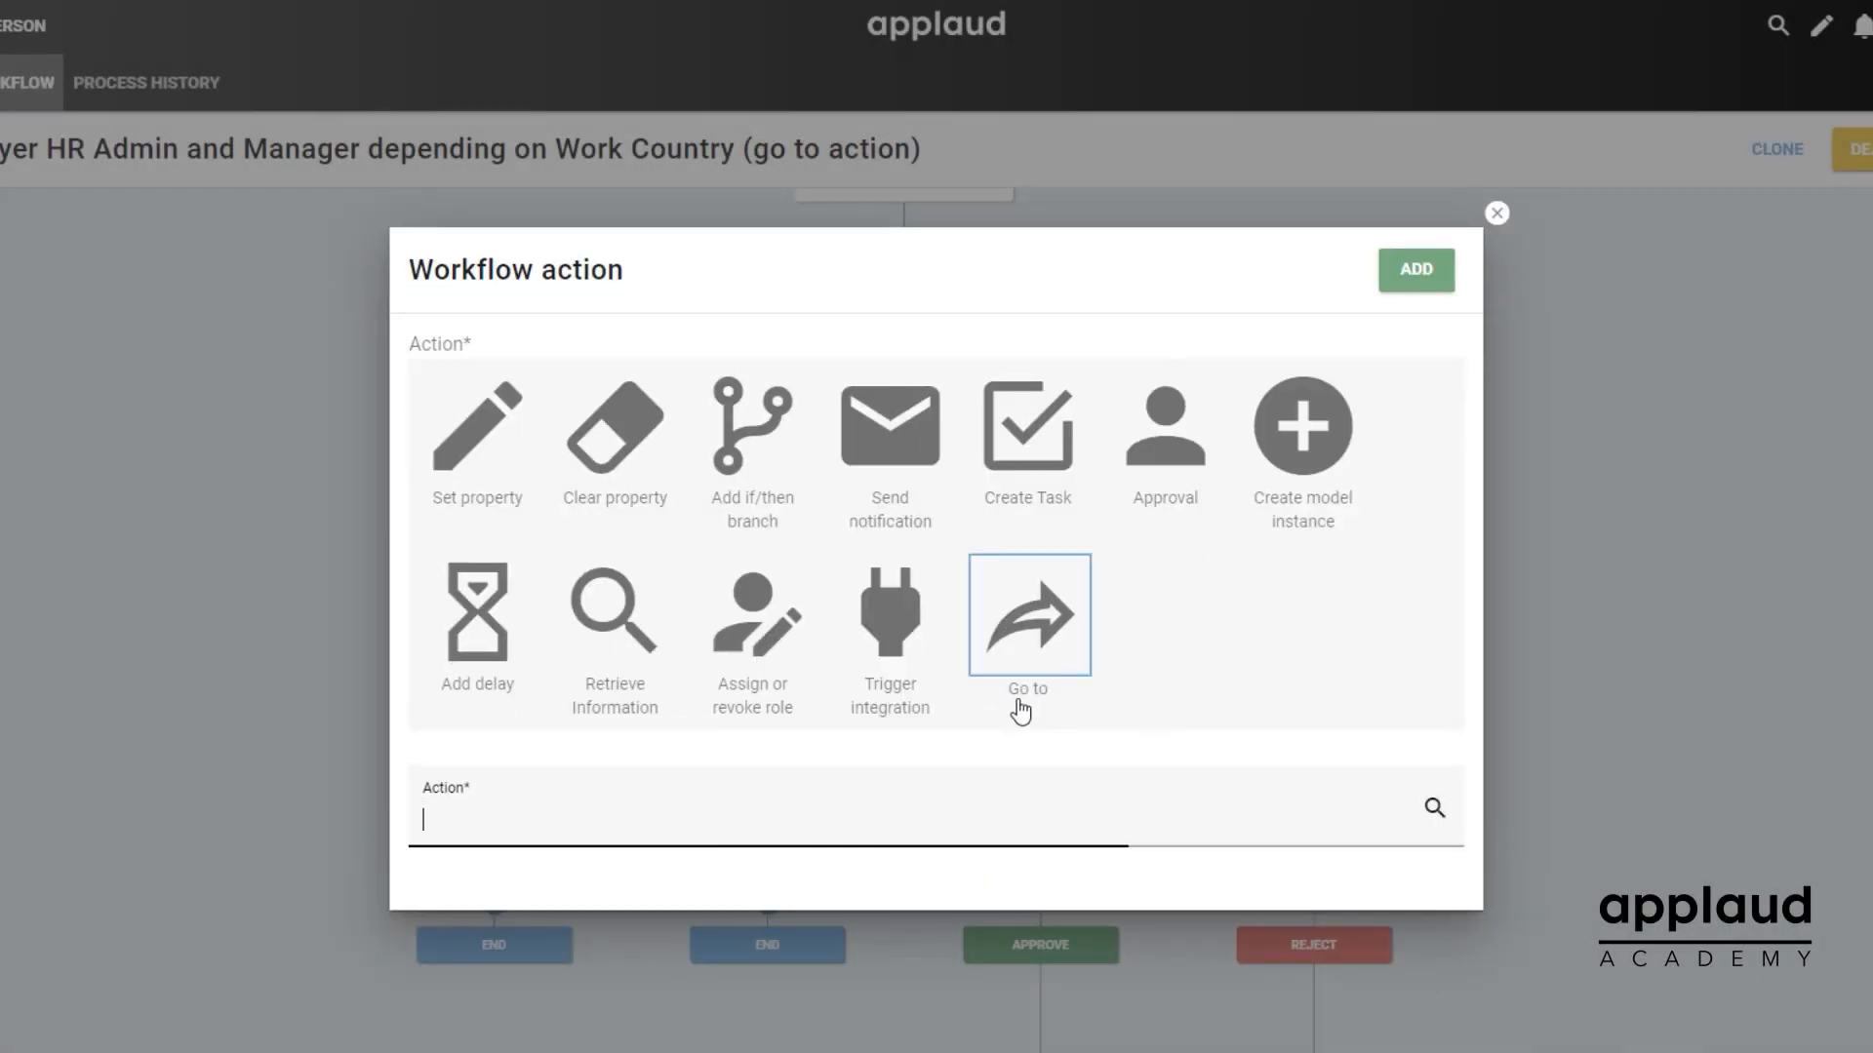
pyautogui.click(503, 821)
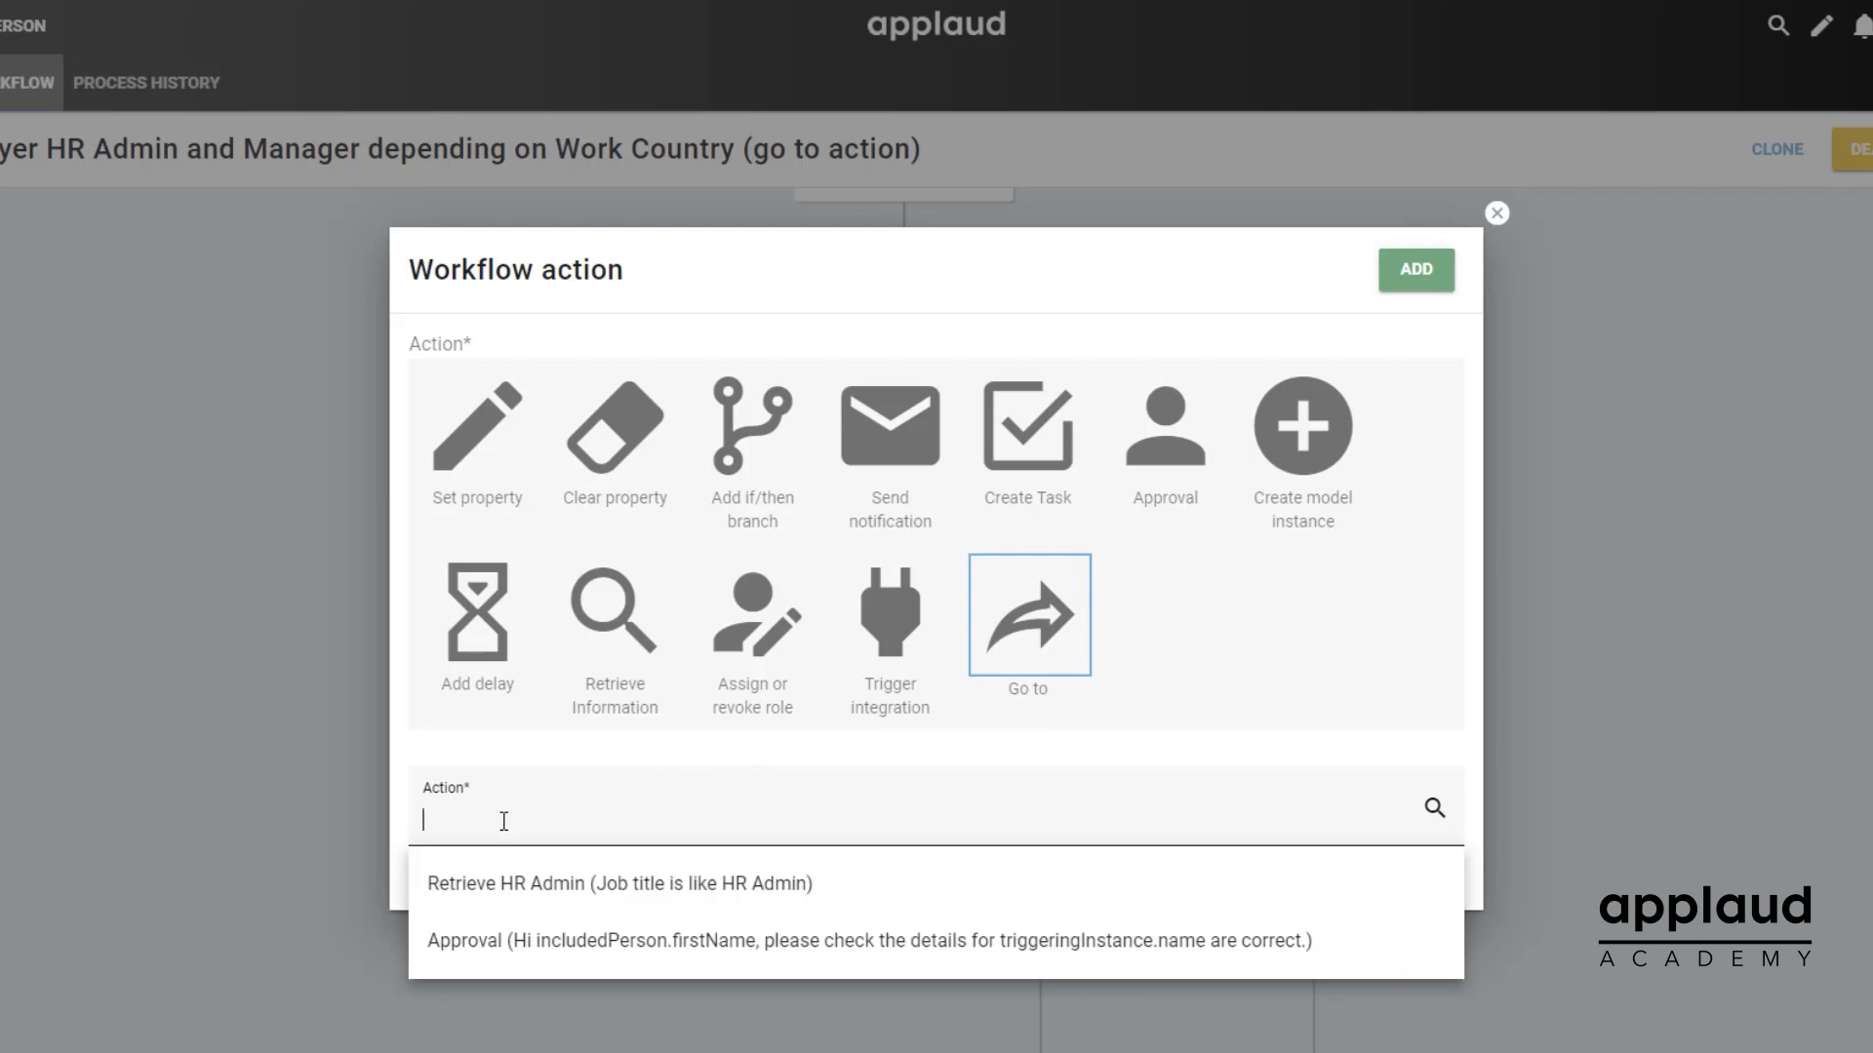
pyautogui.click(514, 885)
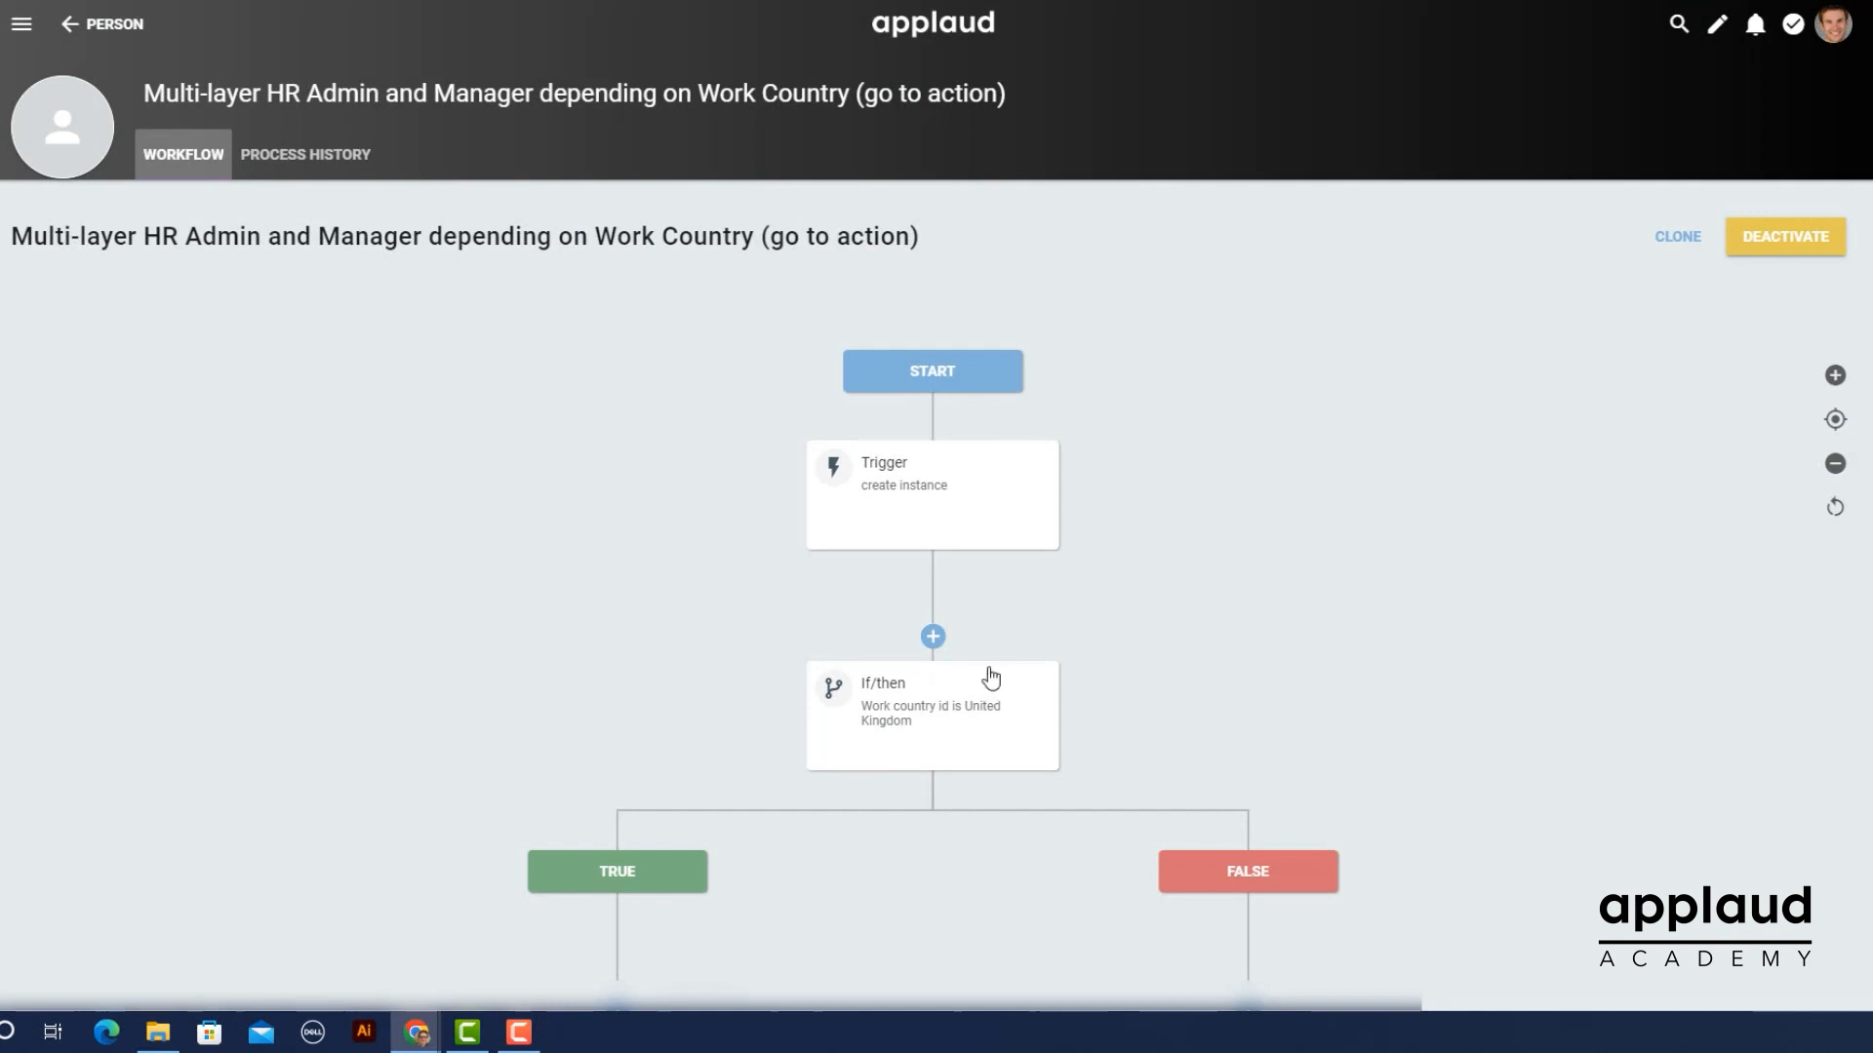
# - Open the United Kingdom if/then condition, and finish the title of the "Check employee details" approval with "are correct."
pyautogui.click(951, 716)
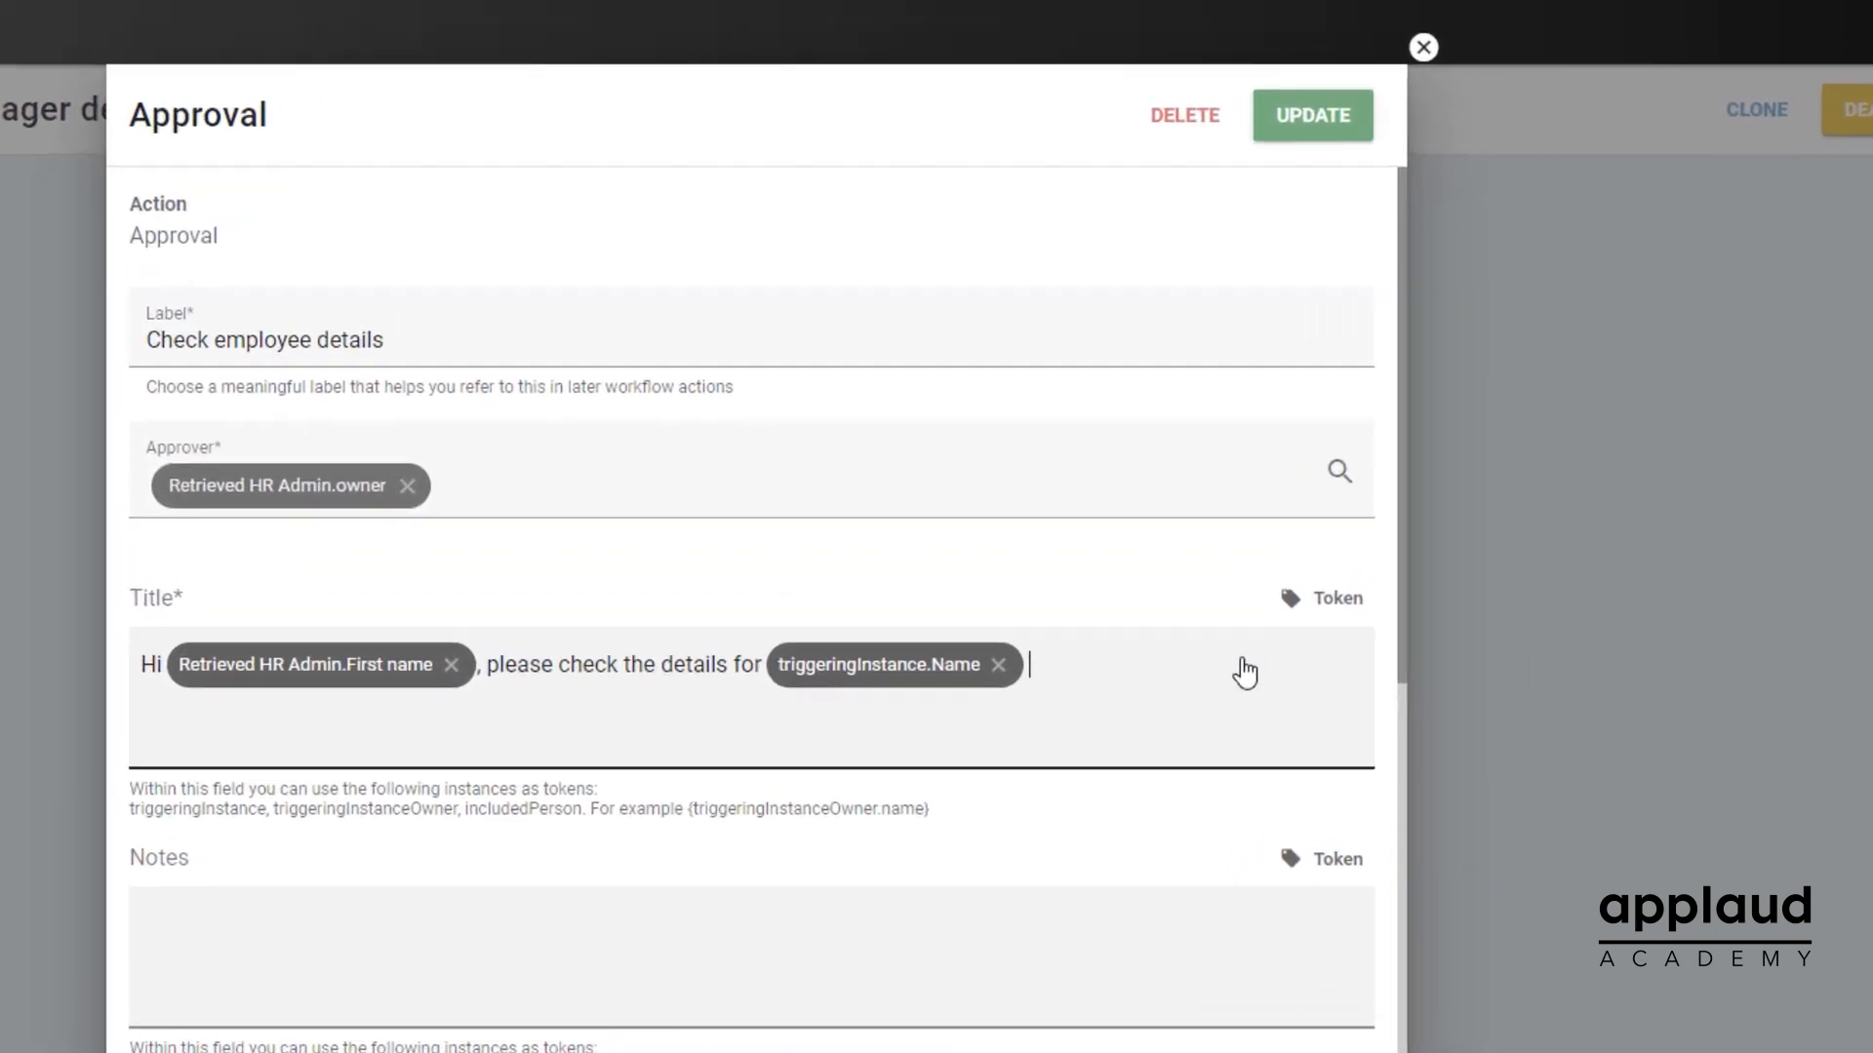
pyautogui.write('are ')
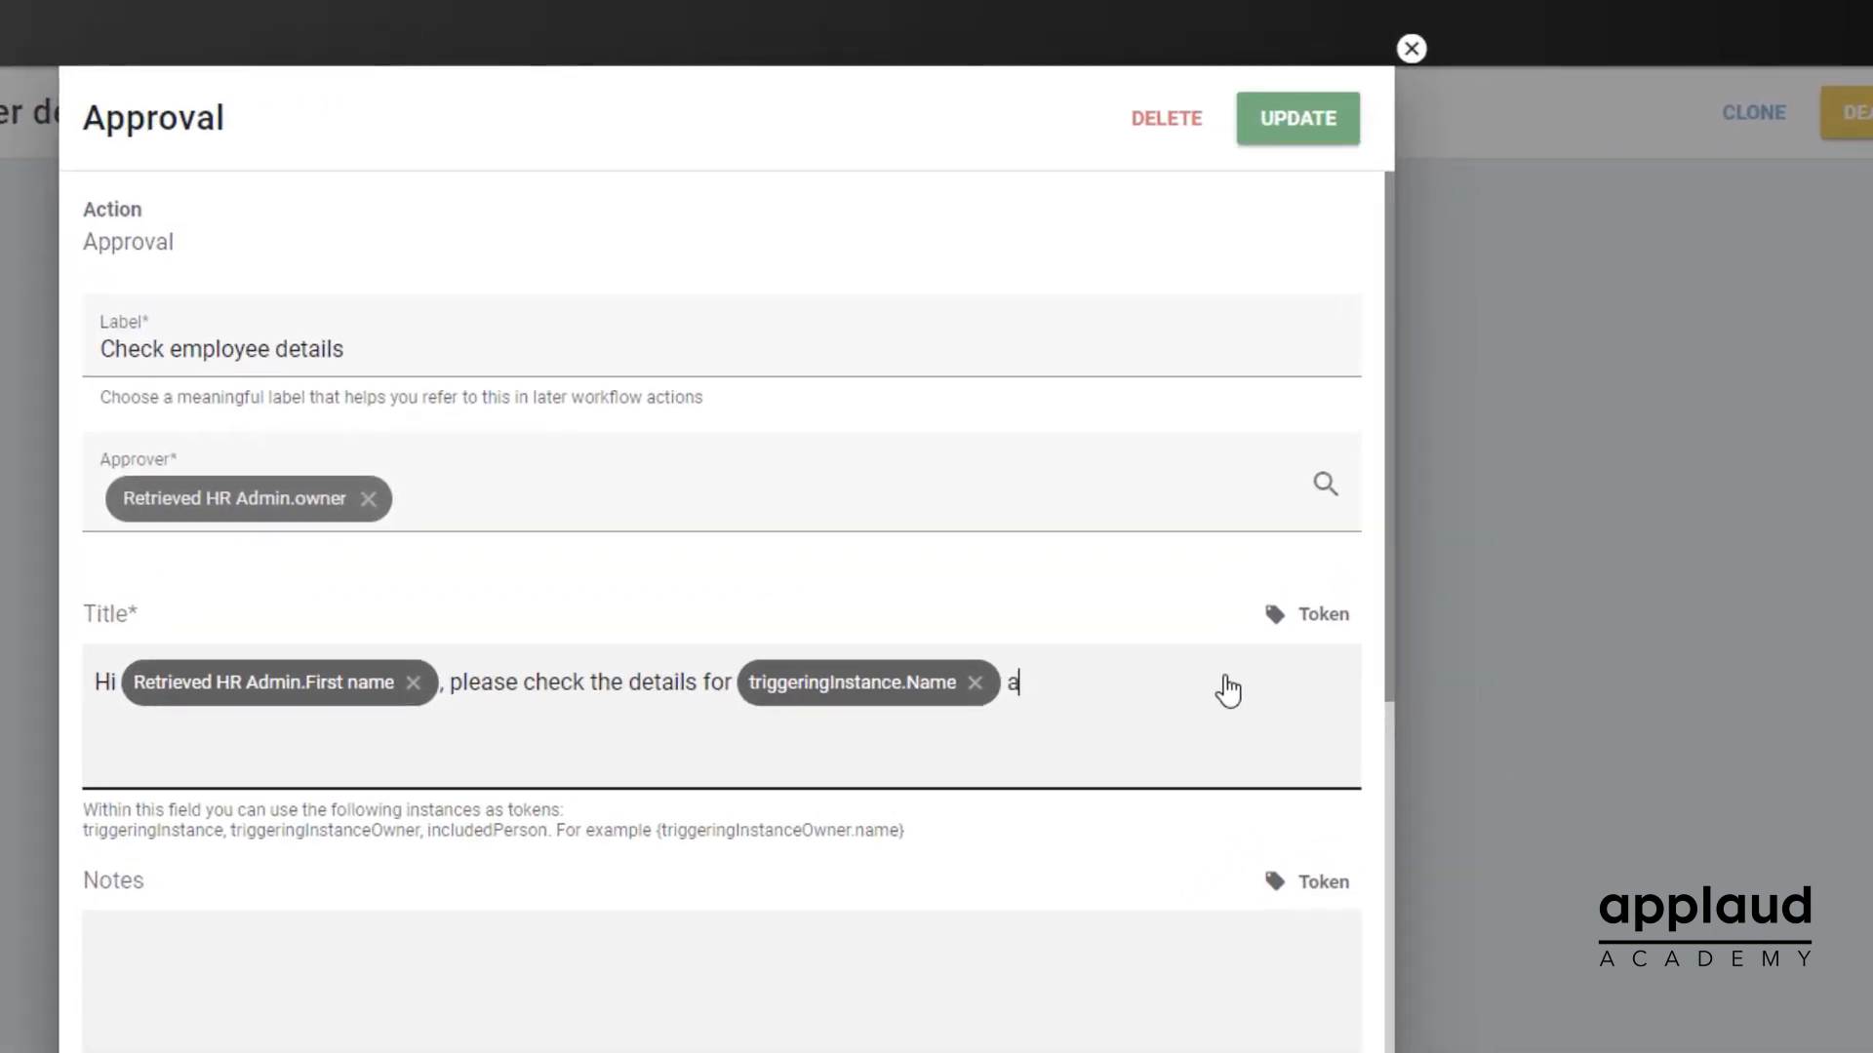
pyautogui.write('correct.')
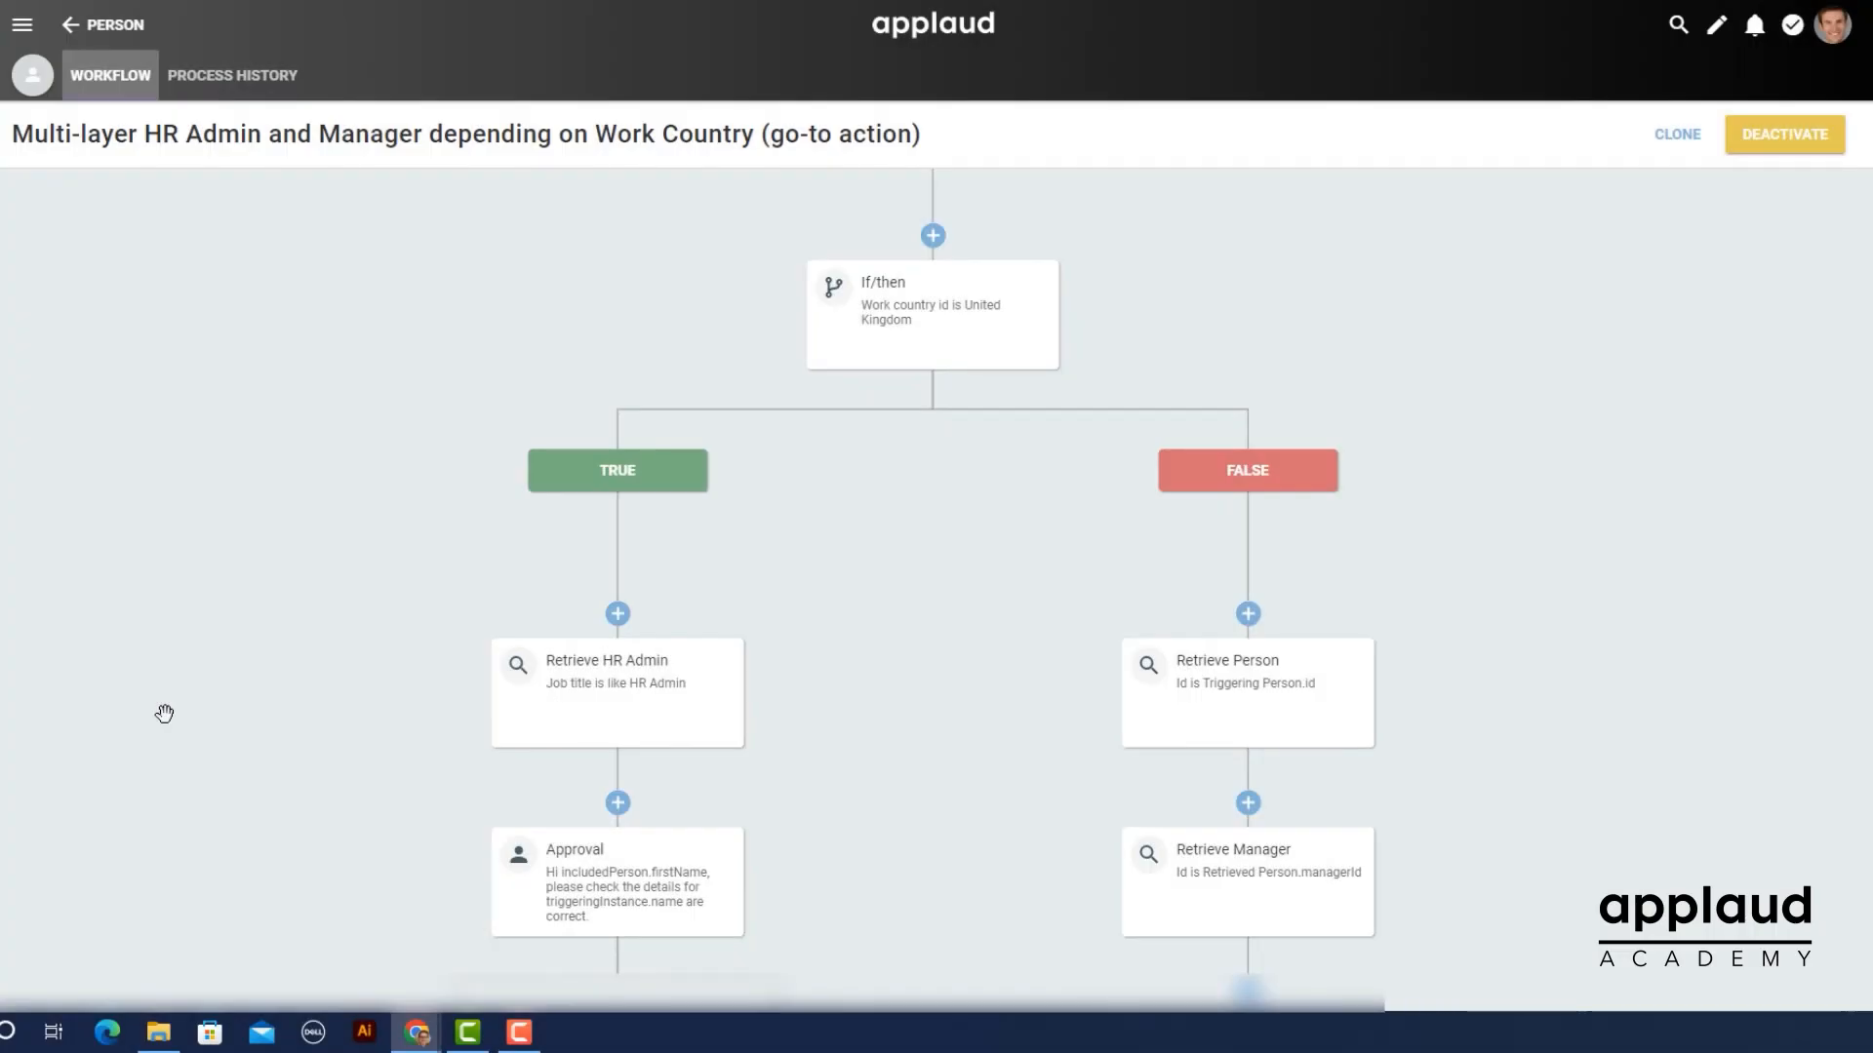
# - Review the manager approval on the false path and the HR Admin actions that follow its approve branch
pyautogui.scroll(-2, 163, 714)
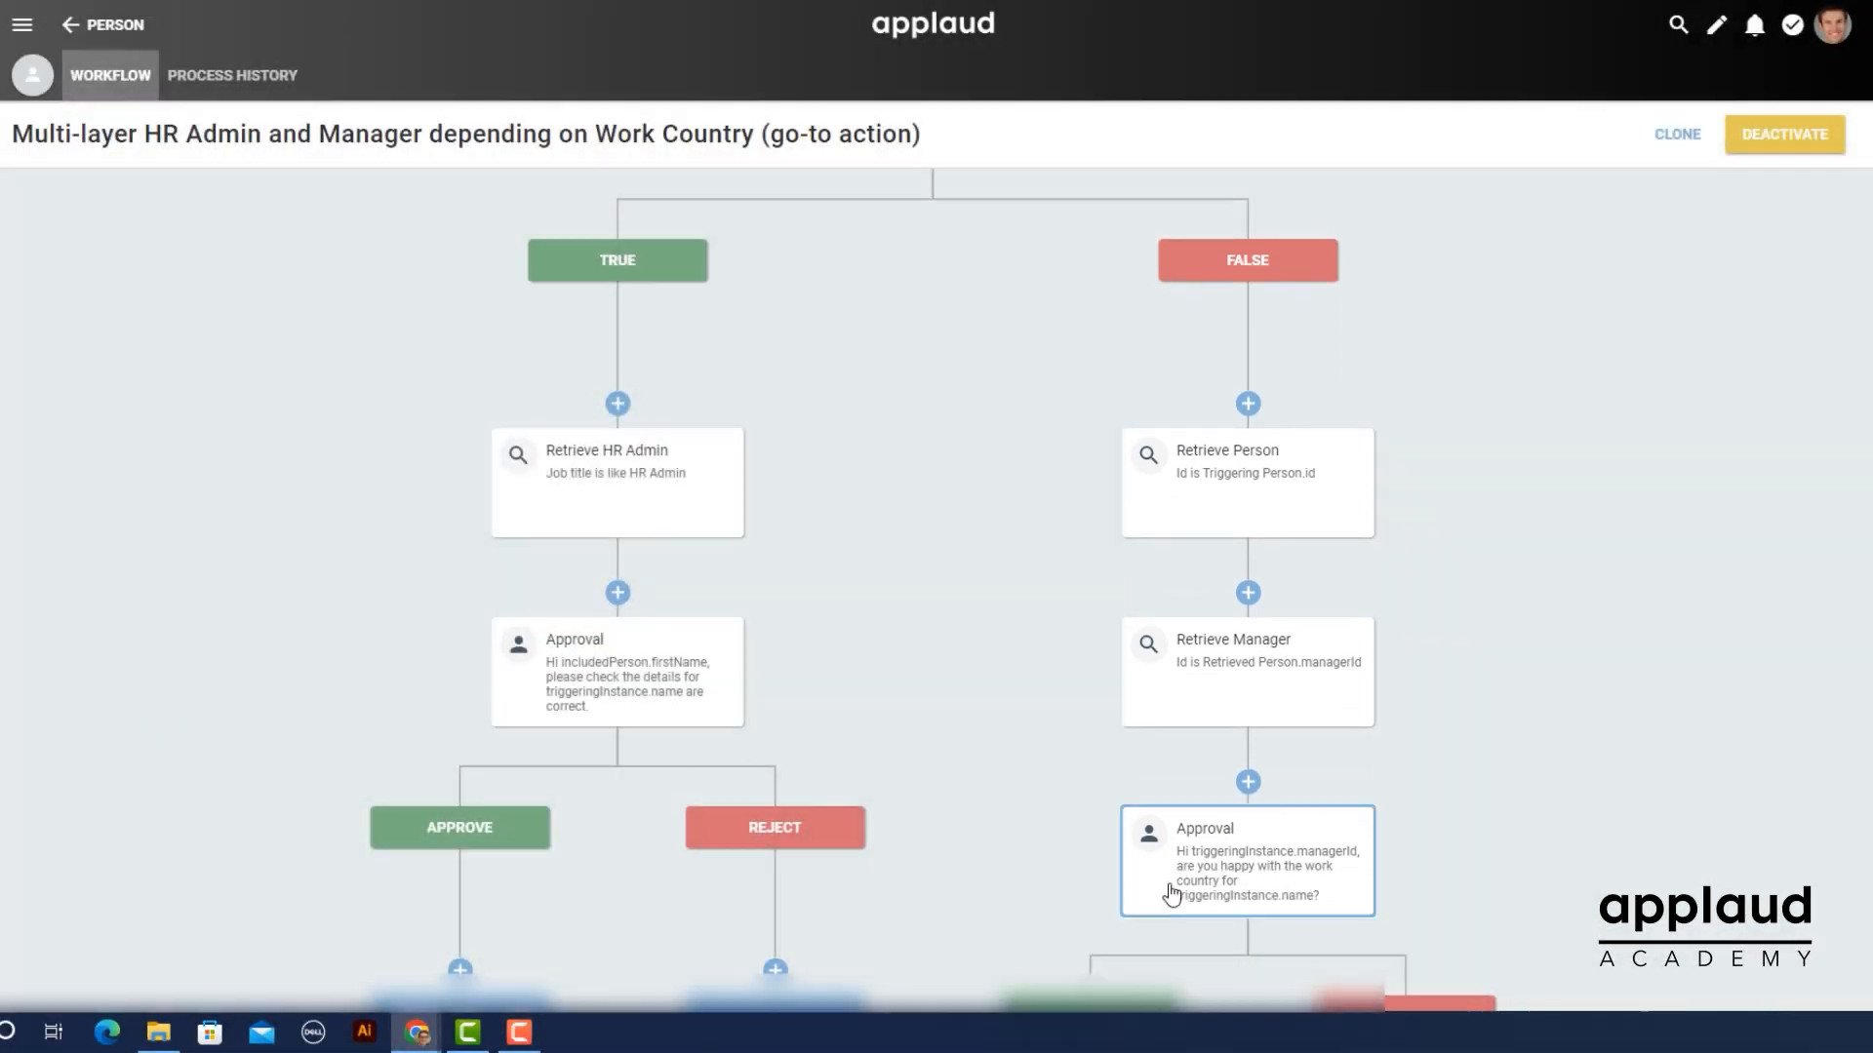
pyautogui.click(1171, 894)
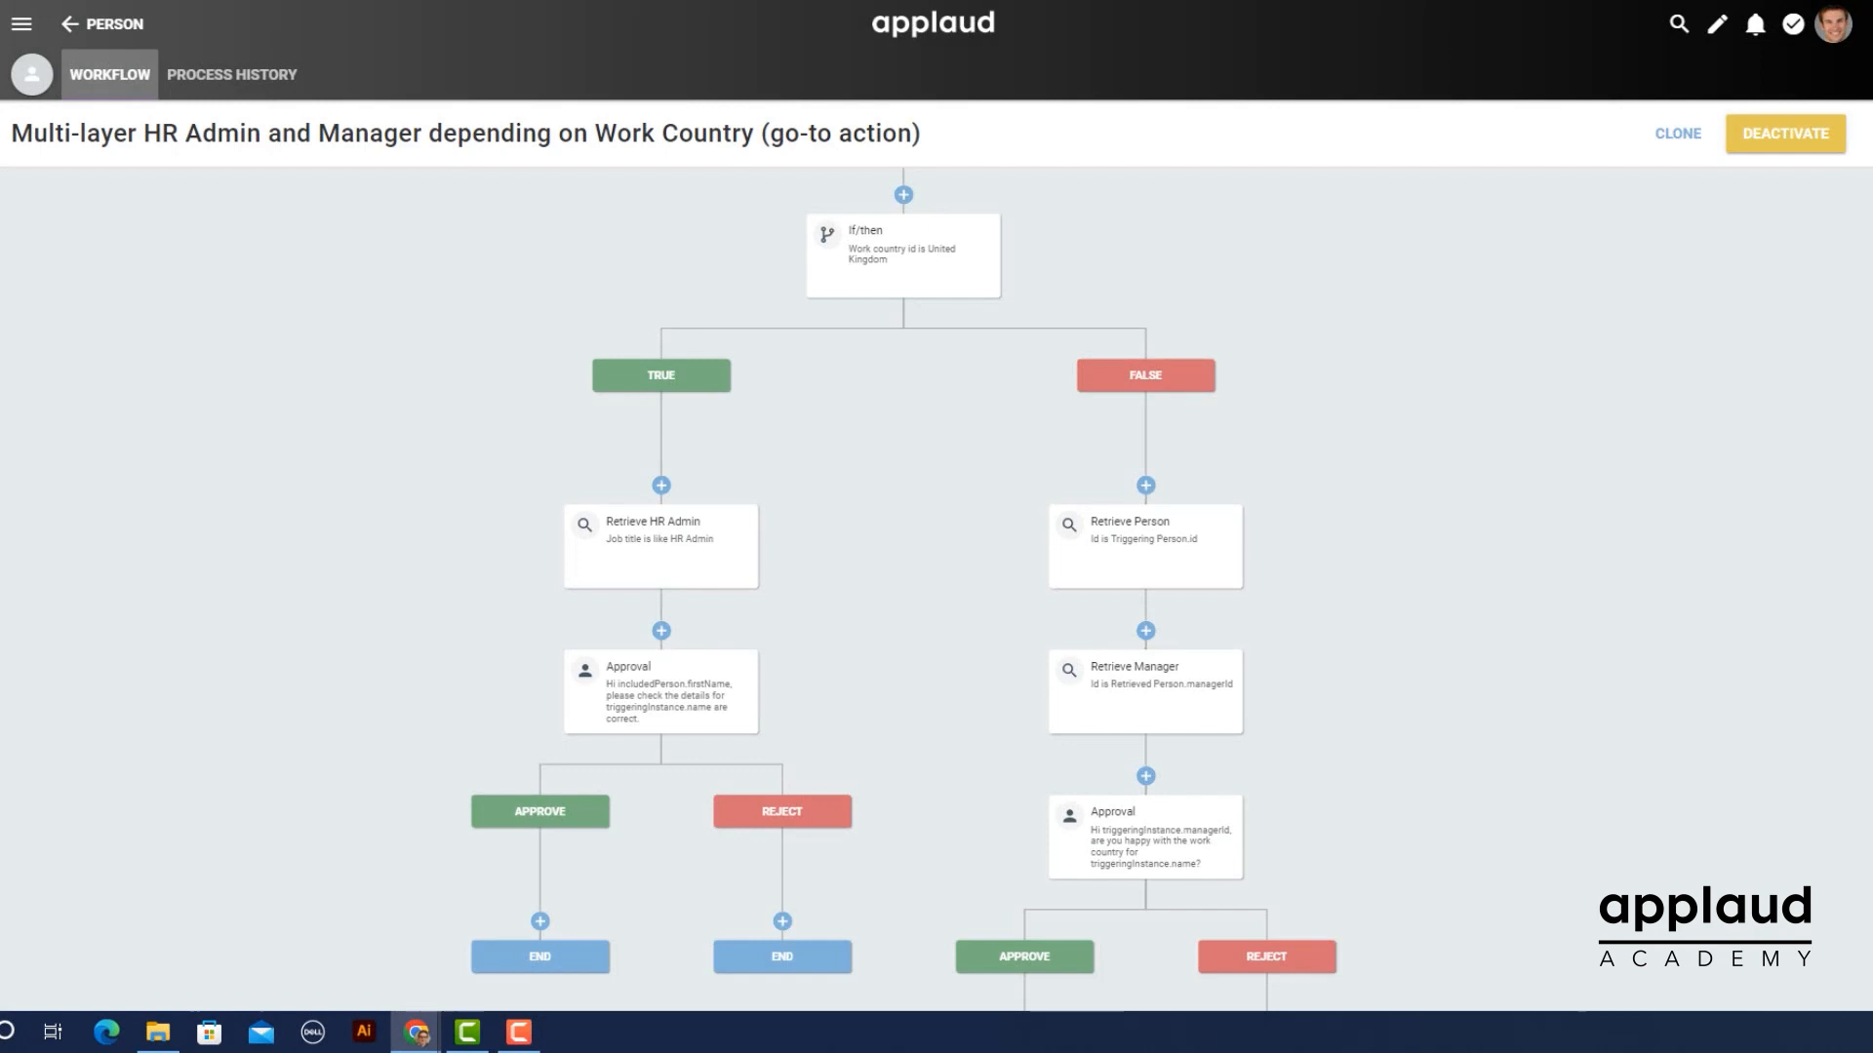
pyautogui.scroll(-6, 936, 585)
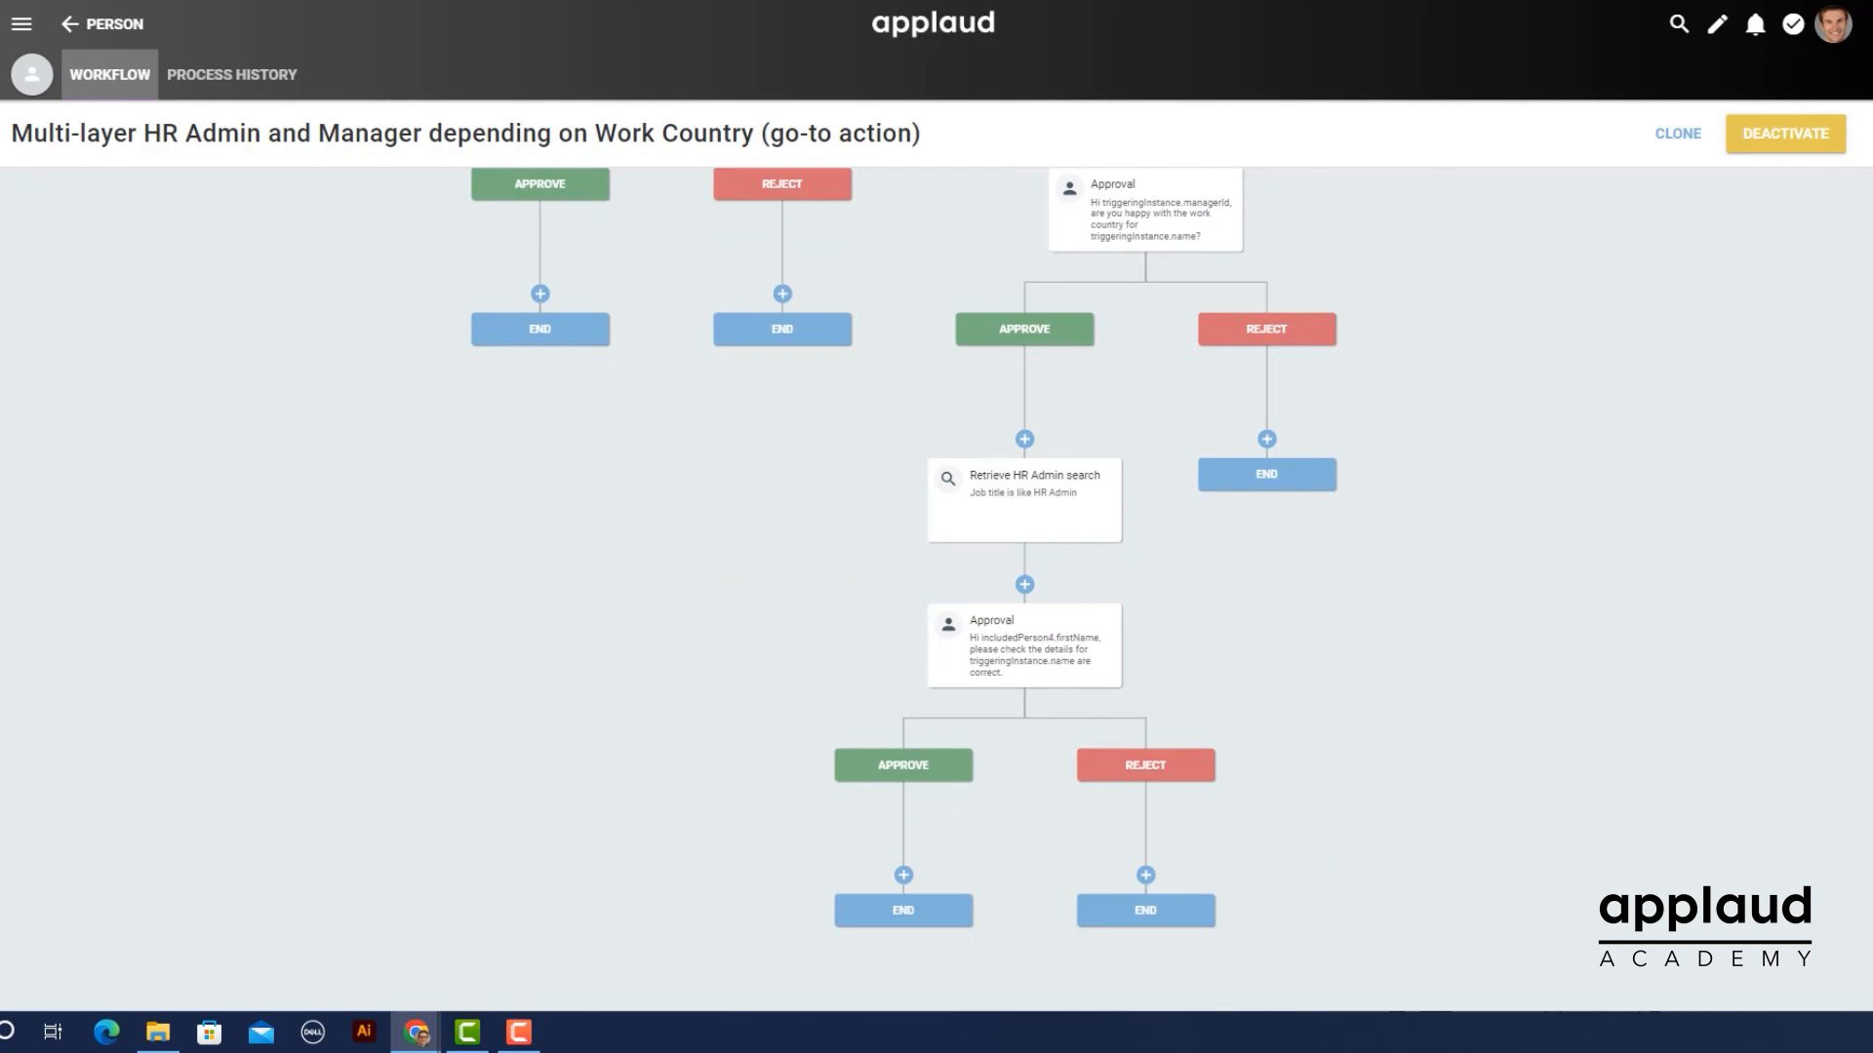
pyautogui.scroll(7, 936, 585)
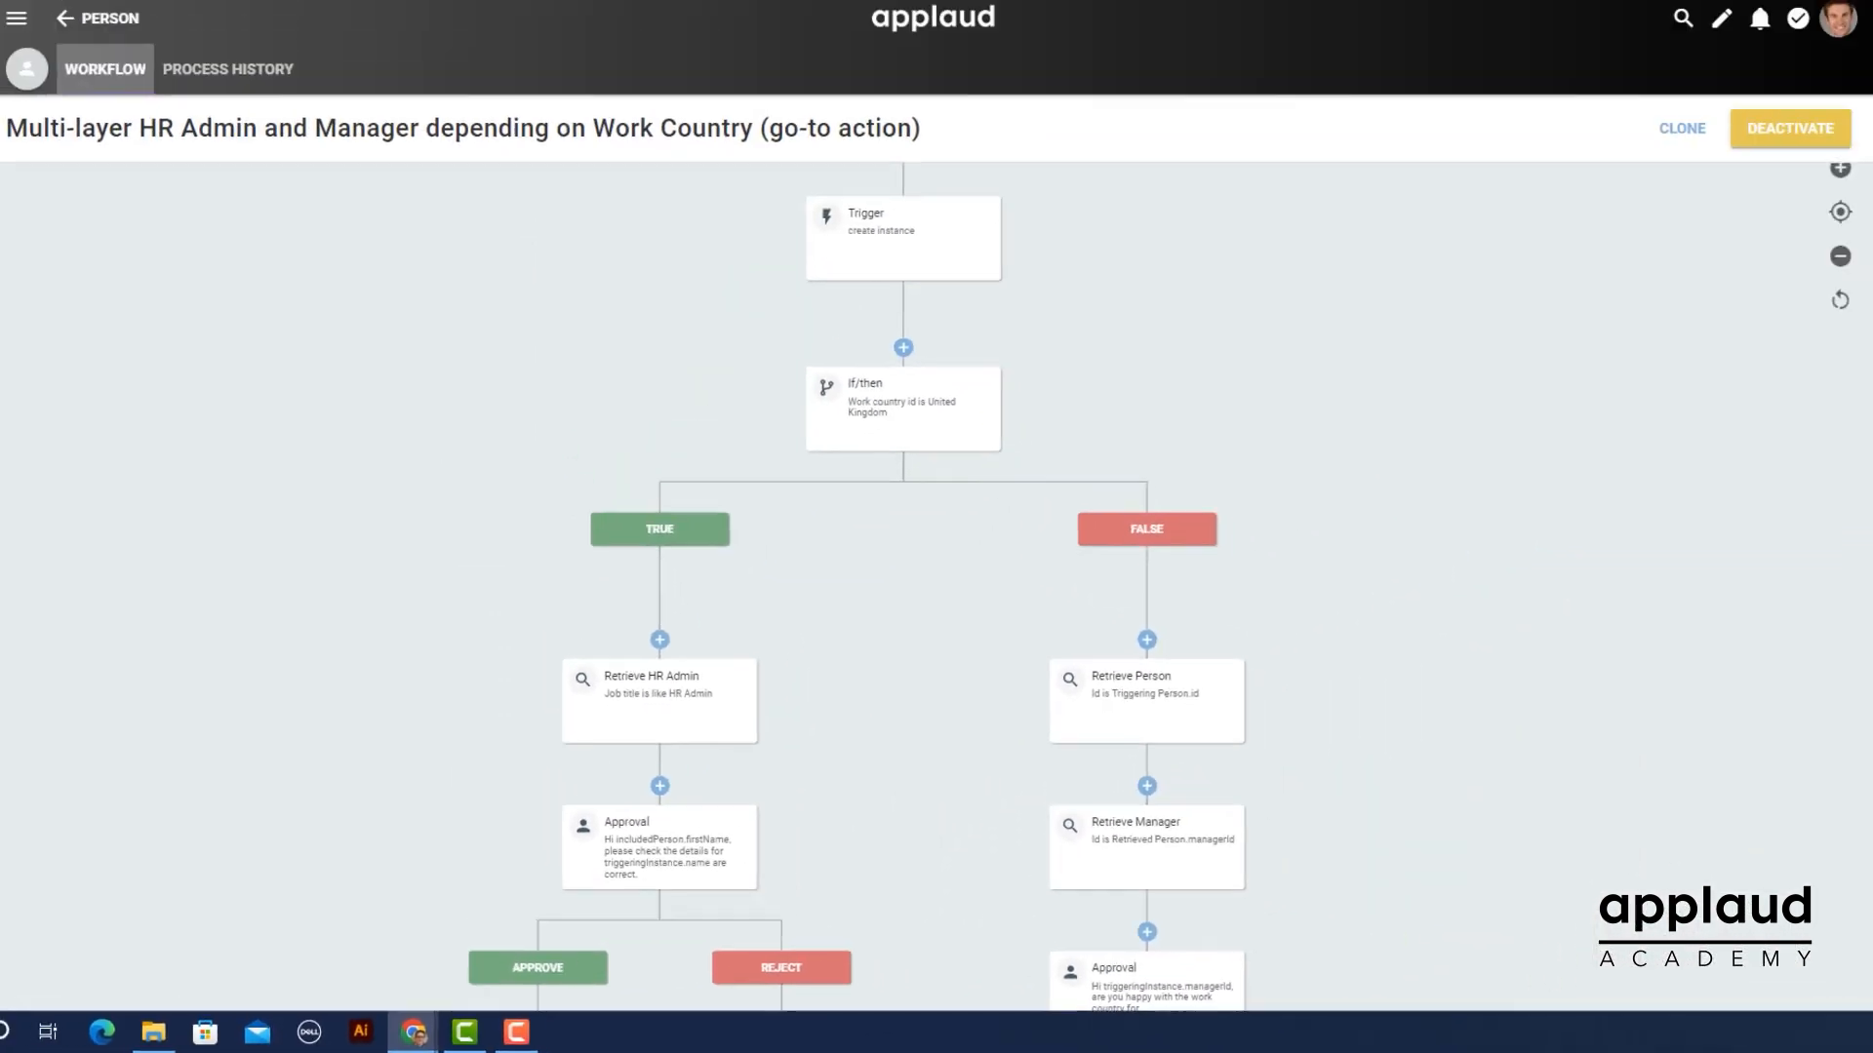
# - Delete the "Employee details" approval that follows Retrieve HR Admin search, including all actions on its reject path
pyautogui.scroll(-4, 904, 585)
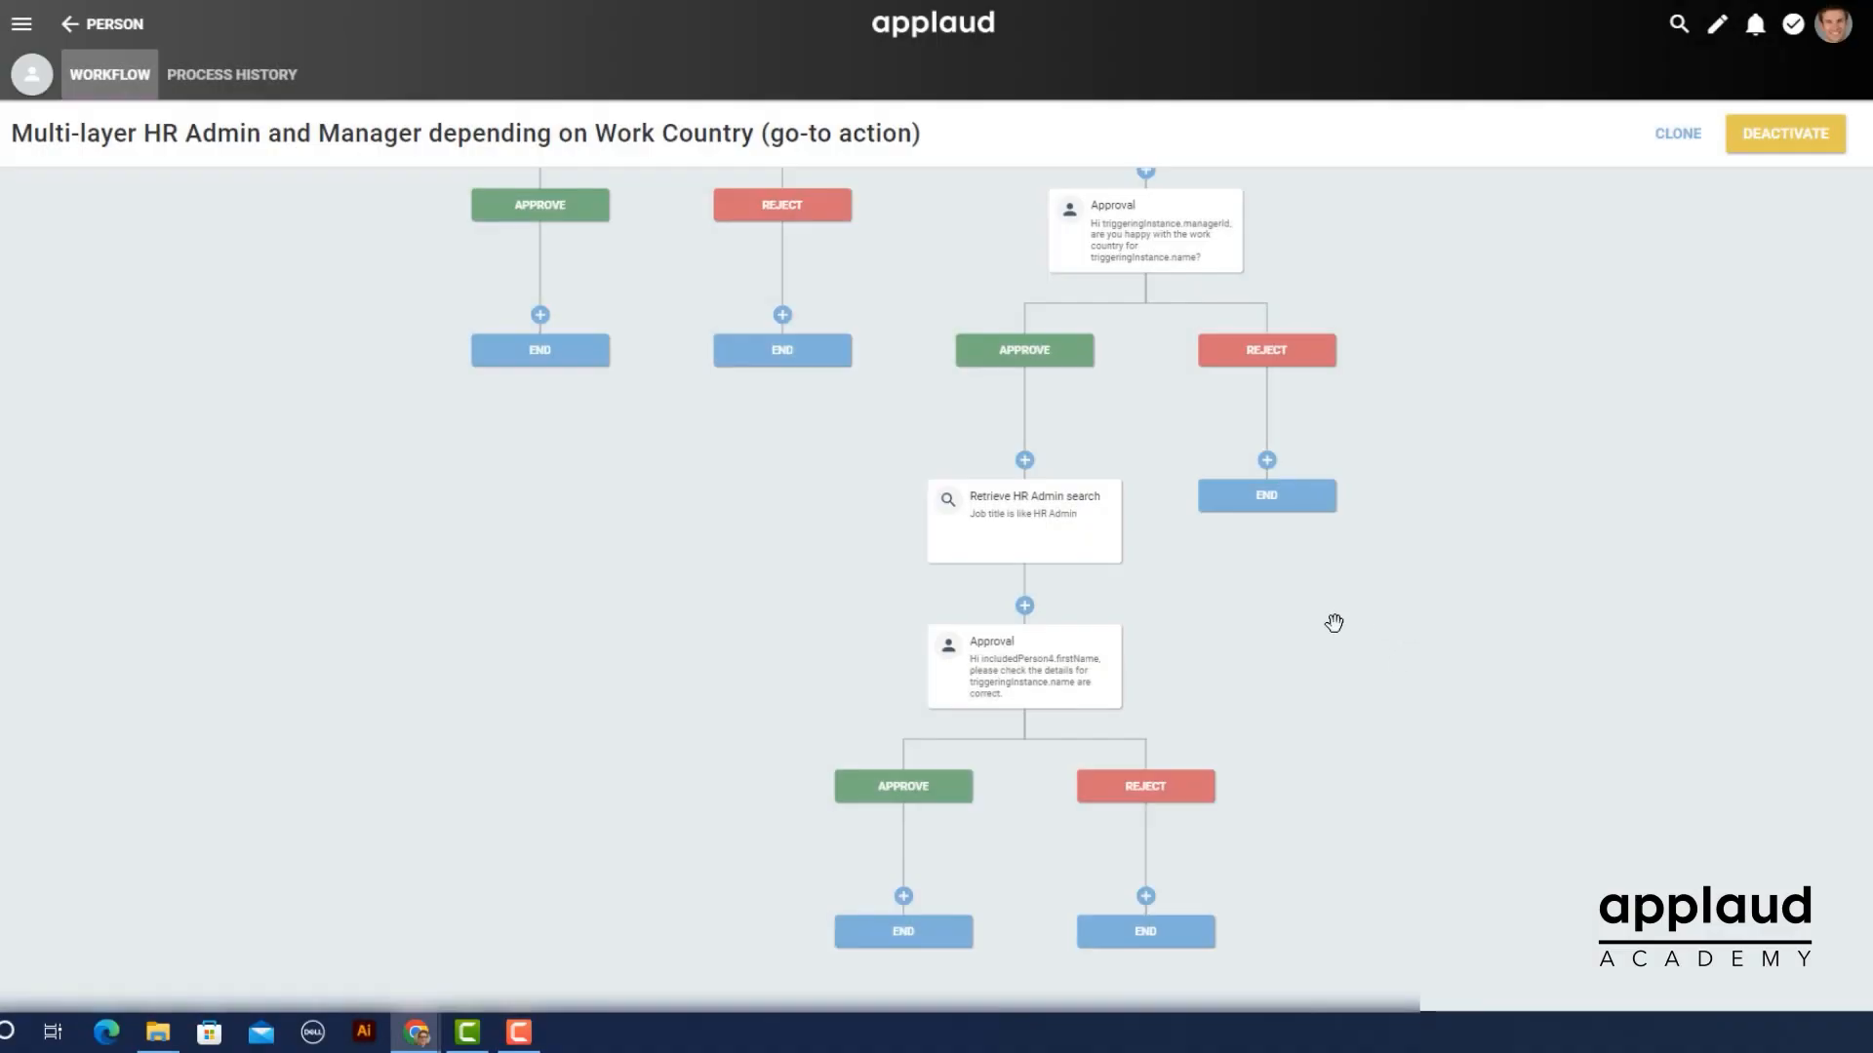
pyautogui.click(1033, 673)
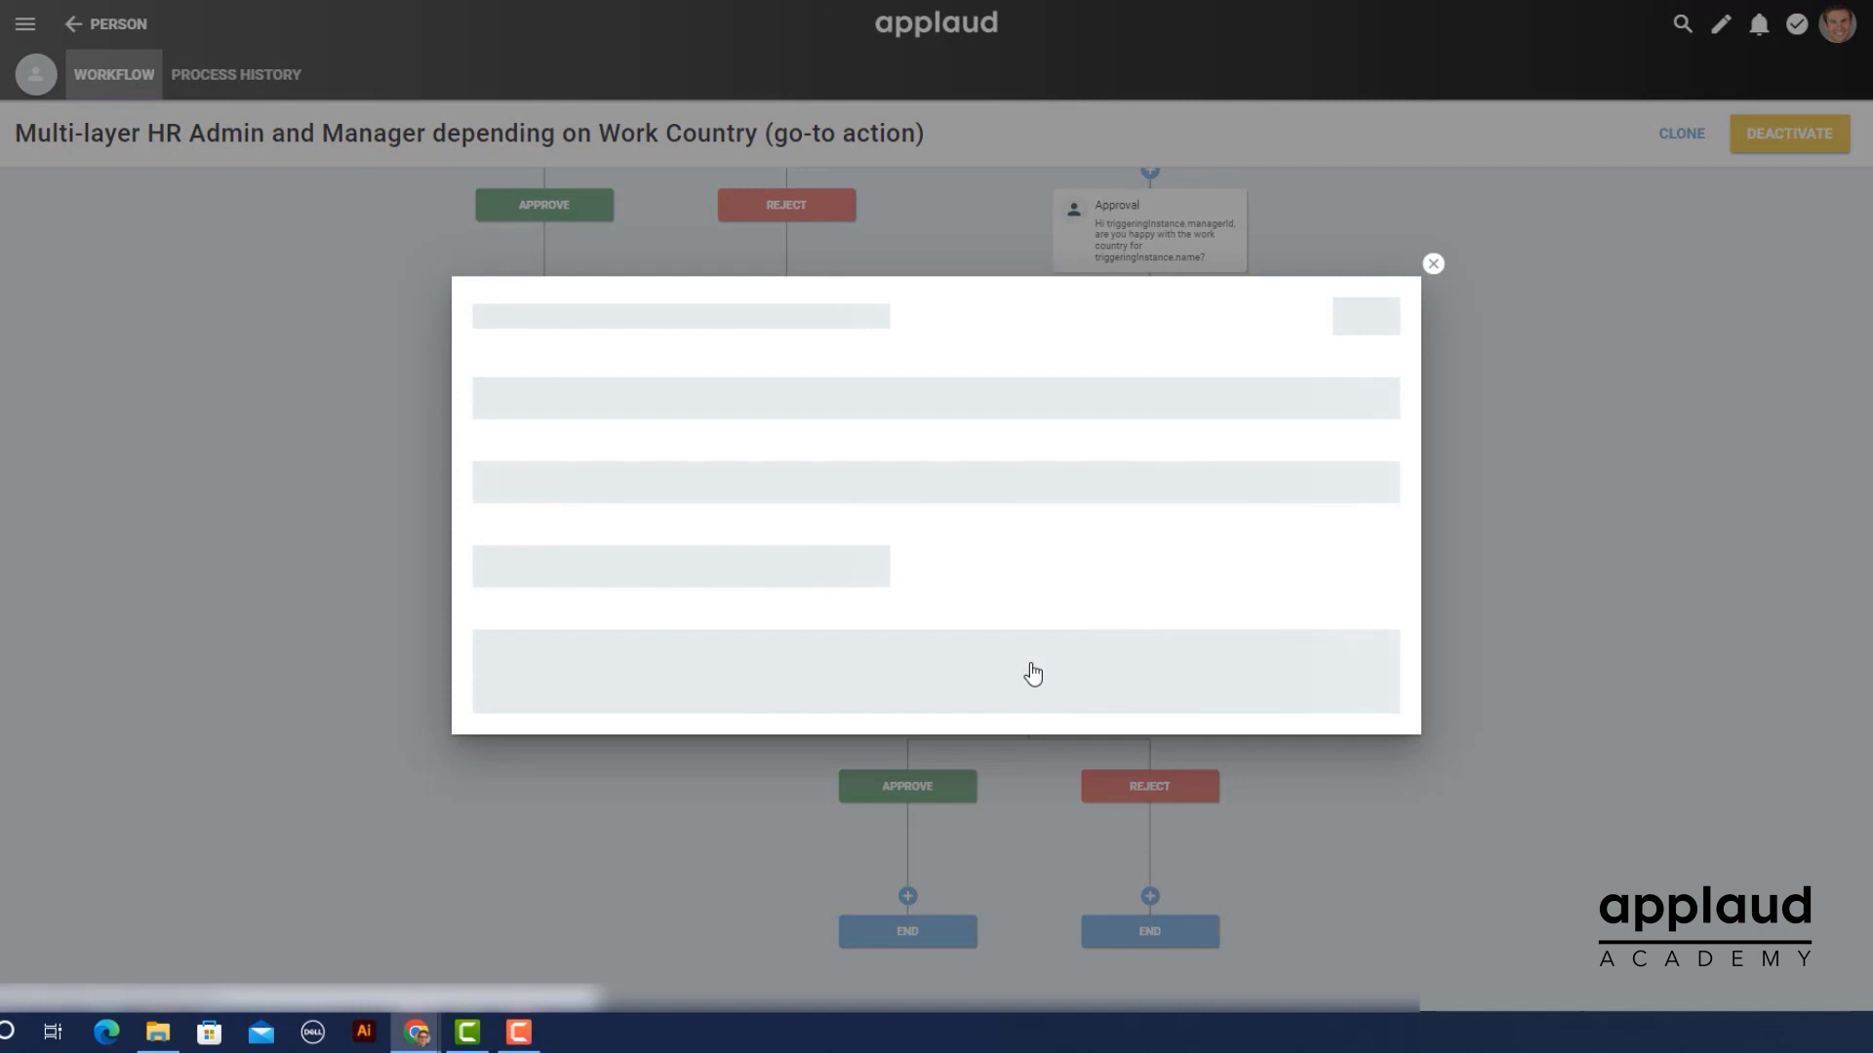
pyautogui.click(1257, 138)
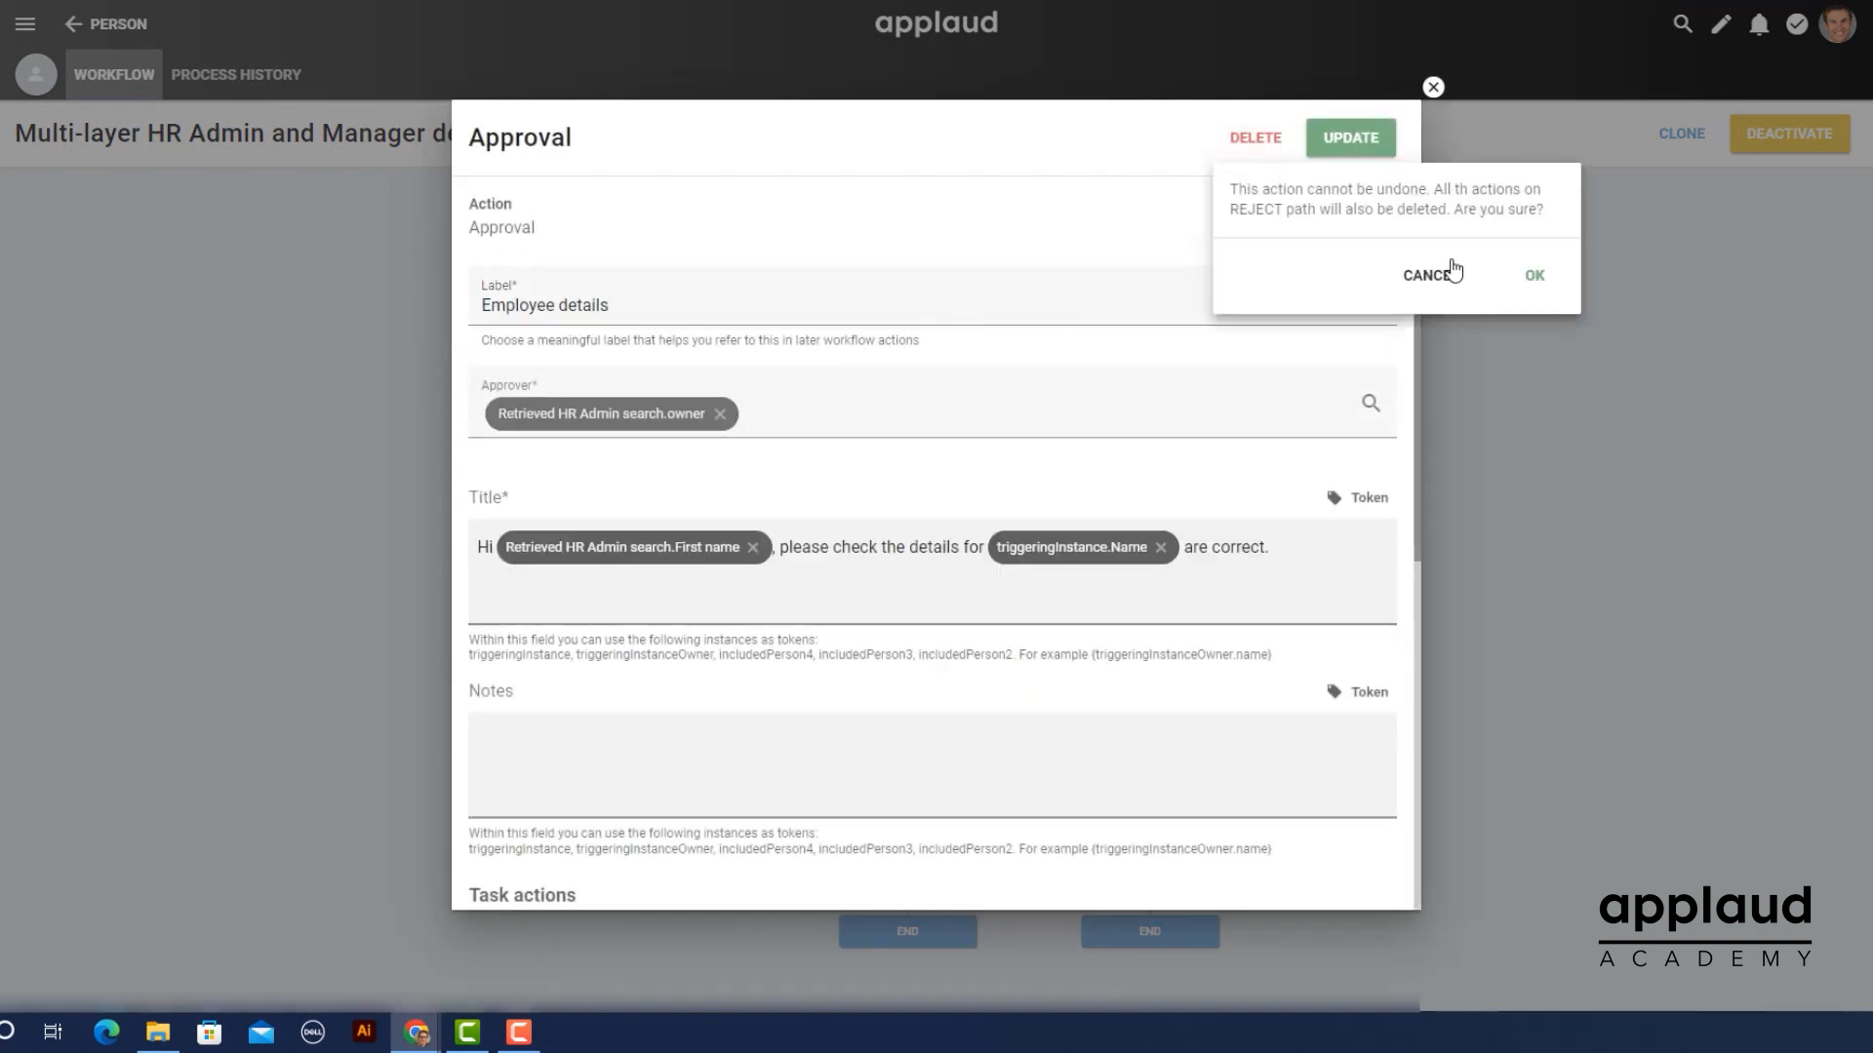
pyautogui.click(1528, 281)
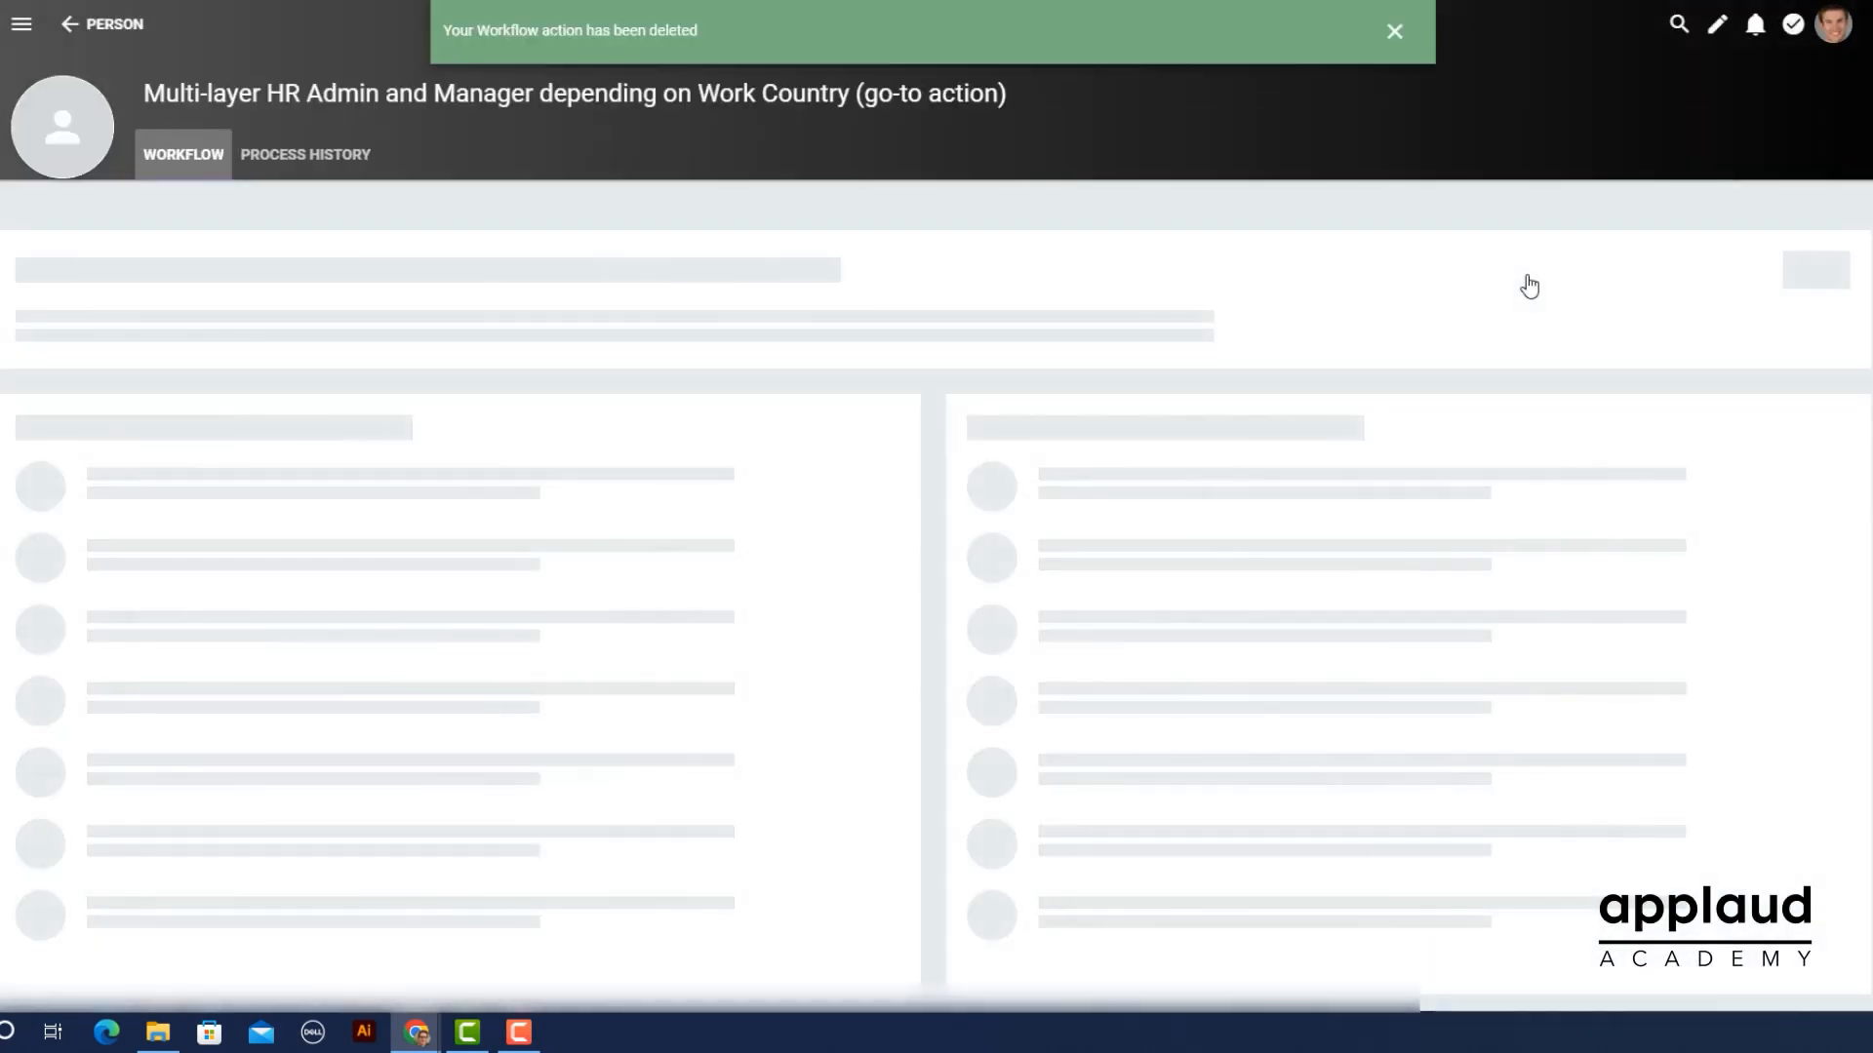
# - Delete the Retrieve HR Admin search action from the manager approval's approve branch
pyautogui.scroll(-10, 1524, 273)
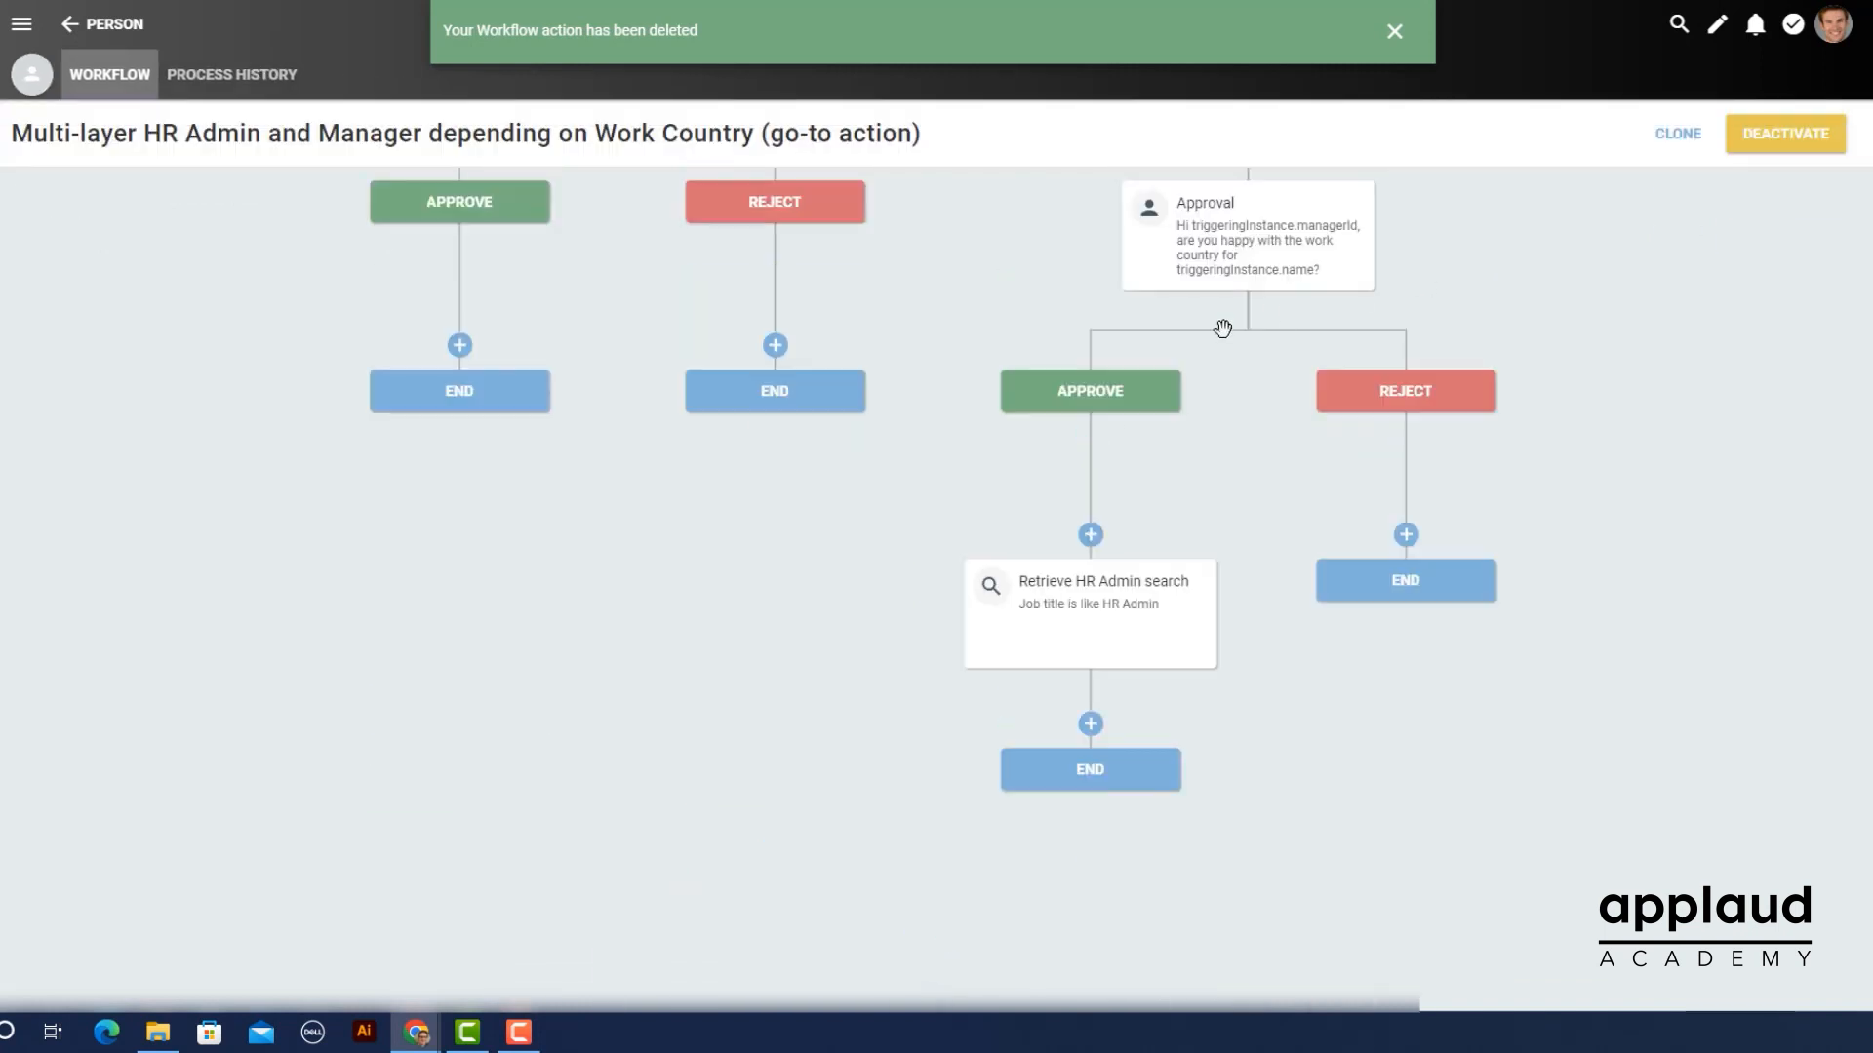
pyautogui.click(1089, 587)
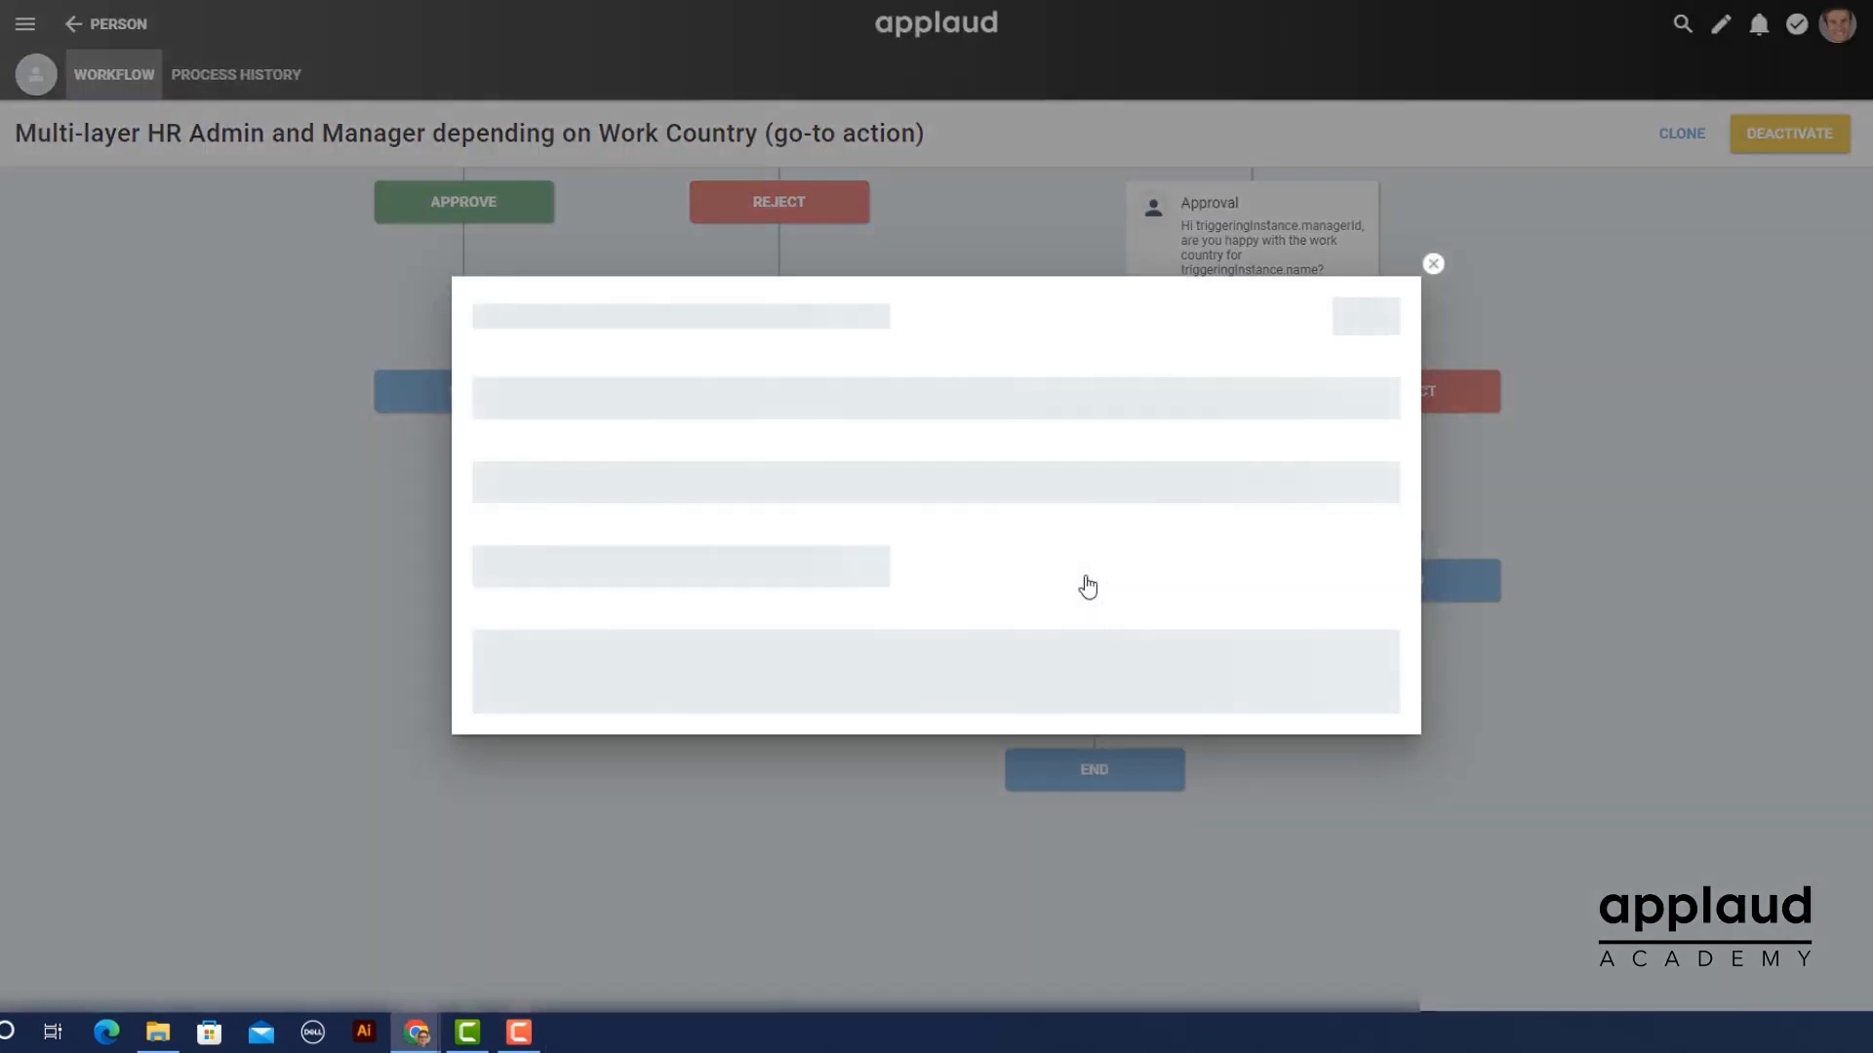
pyautogui.click(1255, 137)
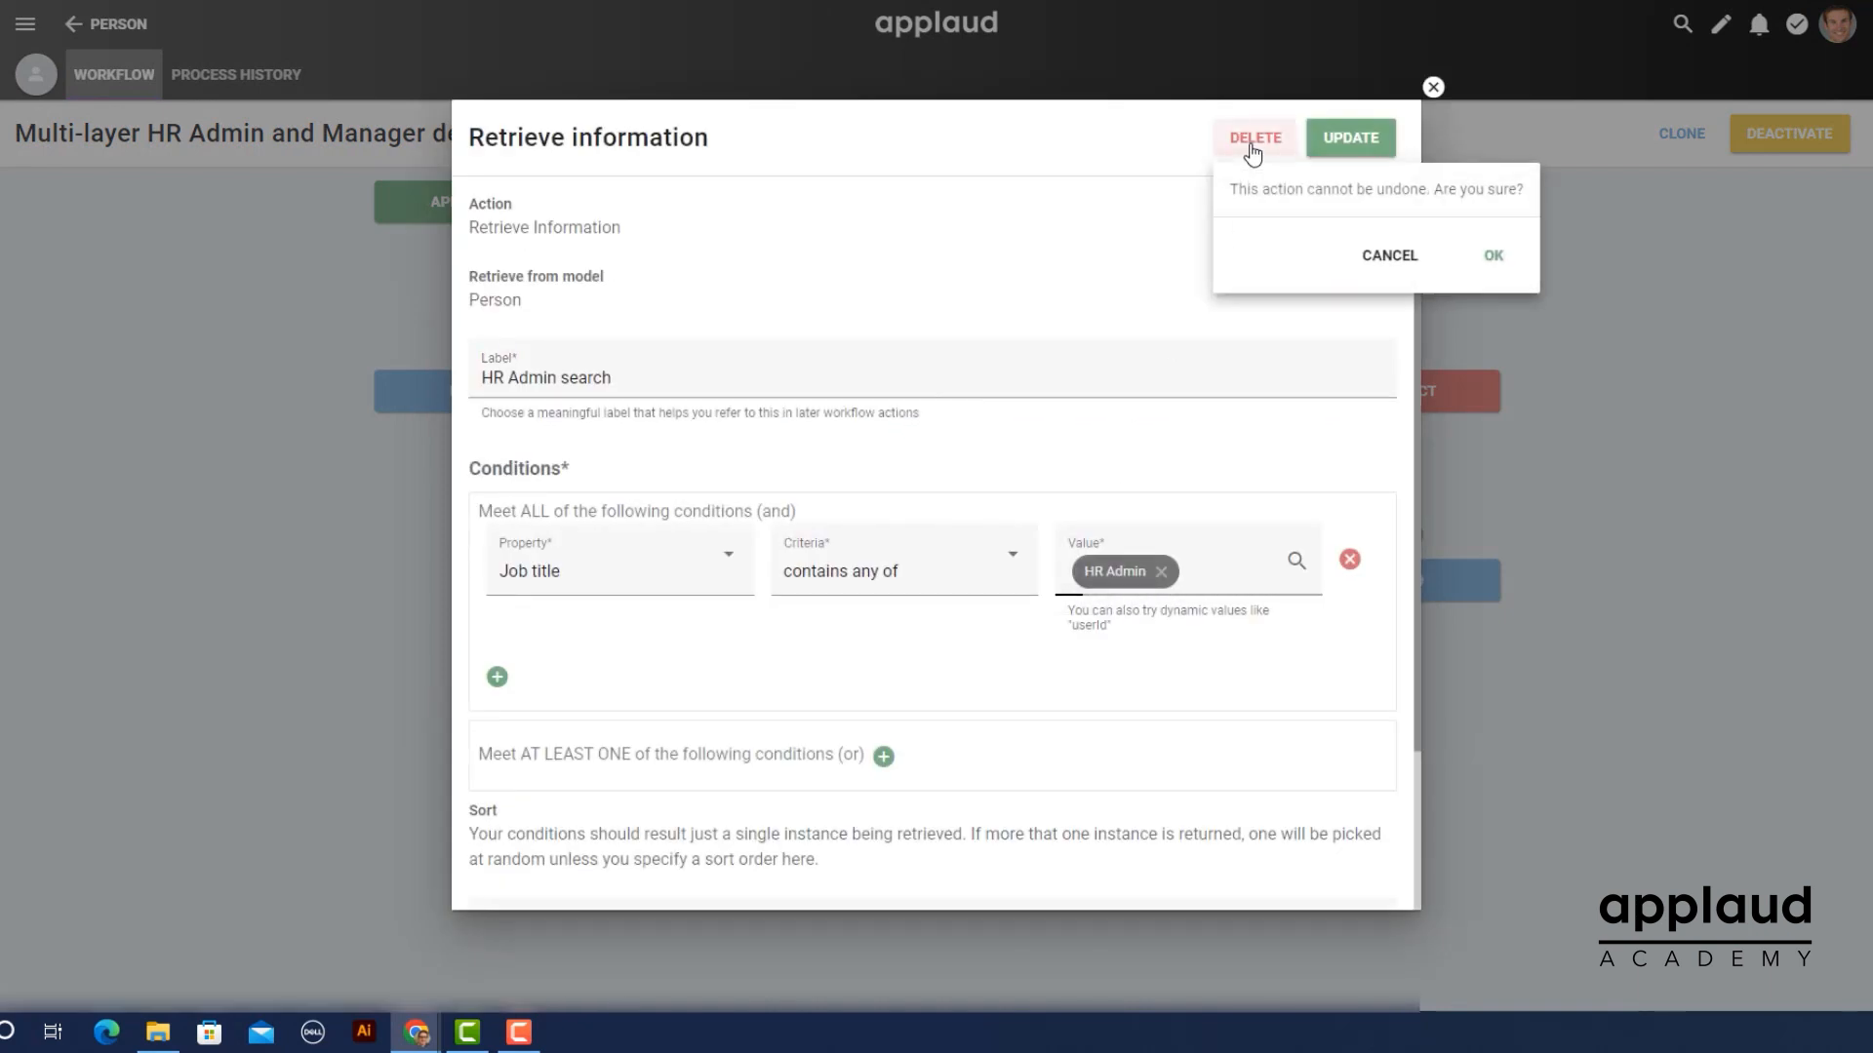
pyautogui.click(1486, 256)
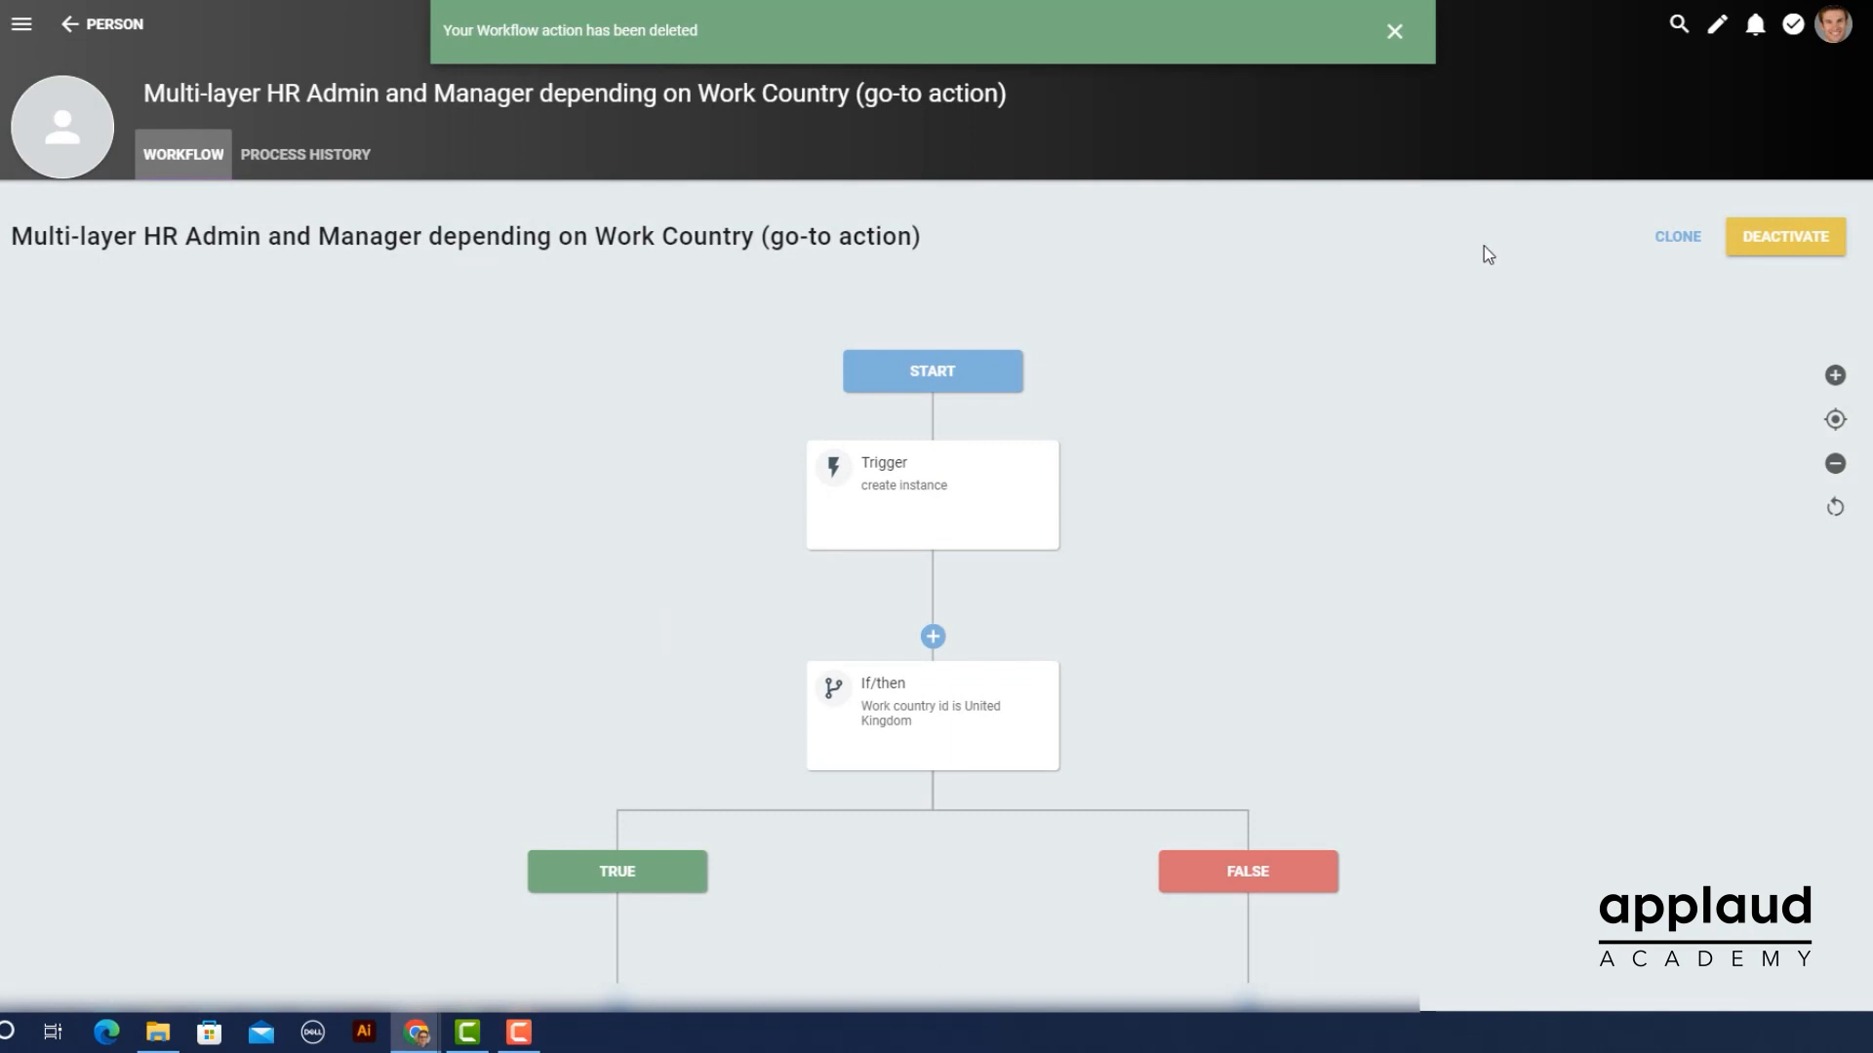
# - Add a Go to action on the manager approval's approve branch, targeting Retrieve HR Admin (Job title is like HR Admin)
pyautogui.scroll(-10, 1486, 255)
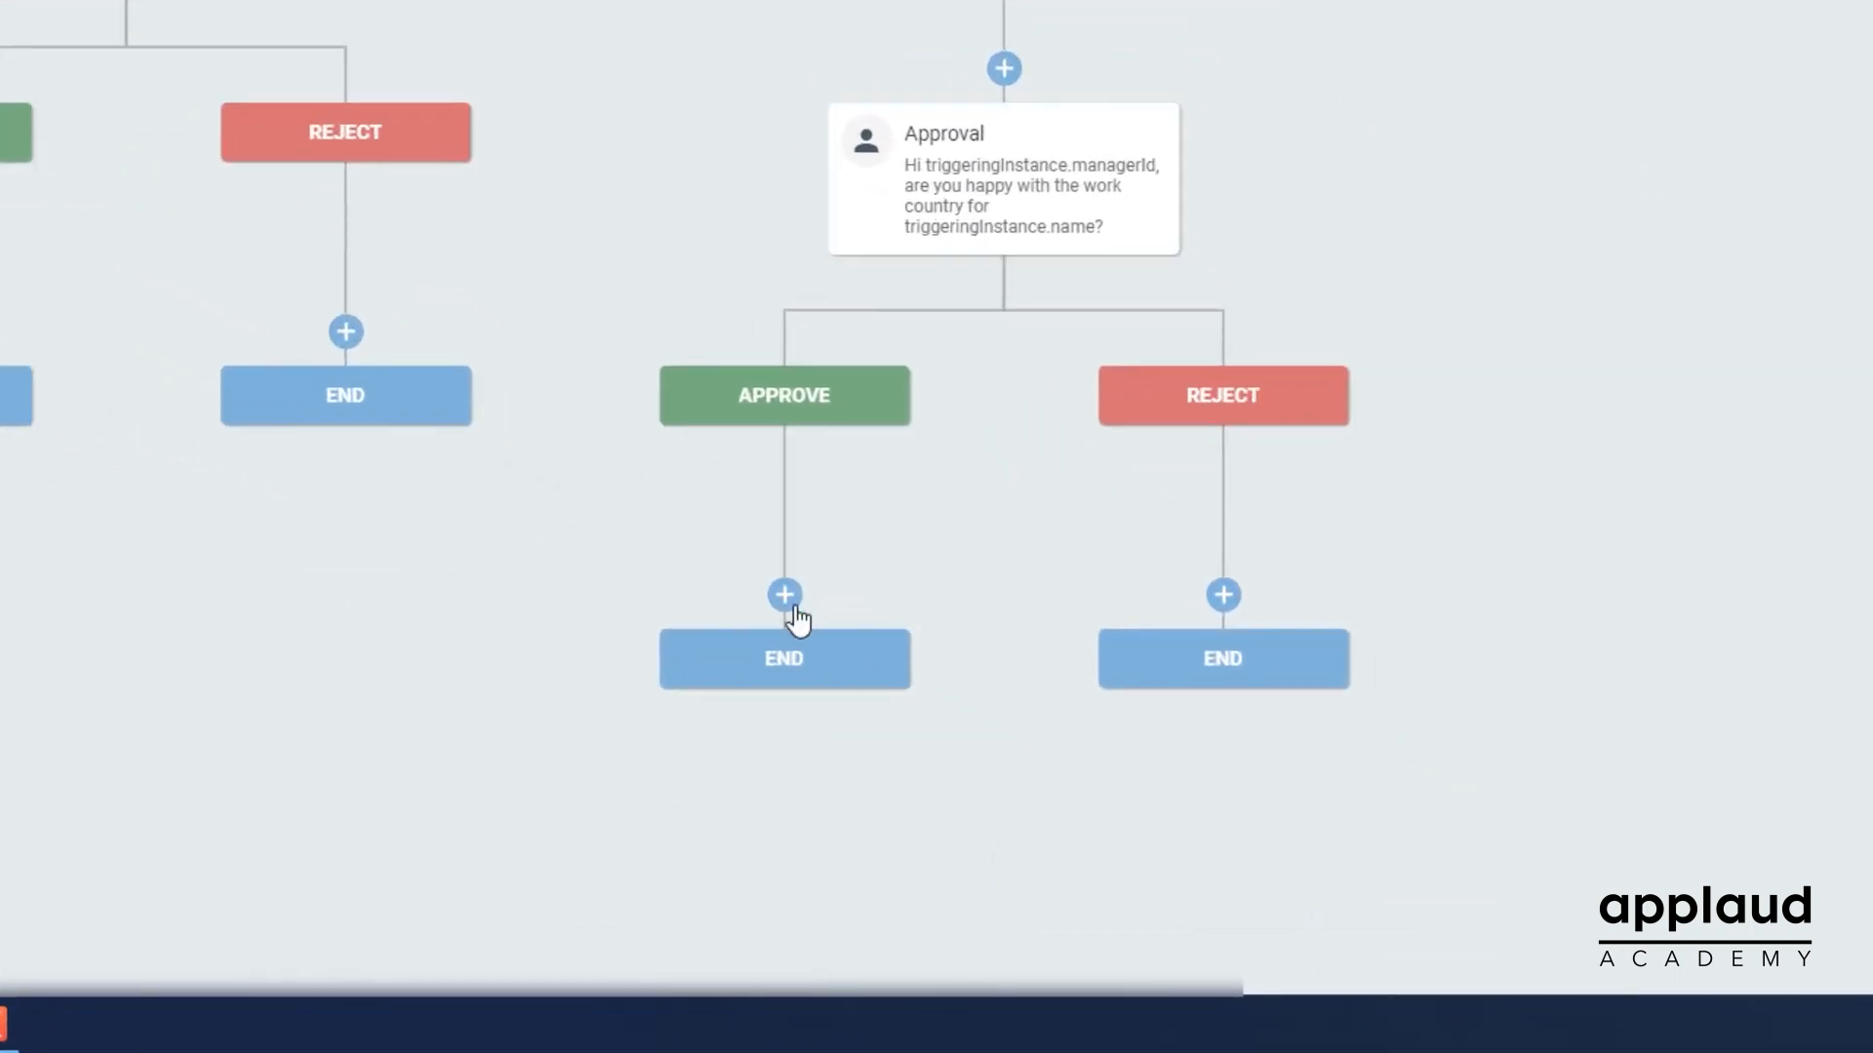
pyautogui.click(785, 597)
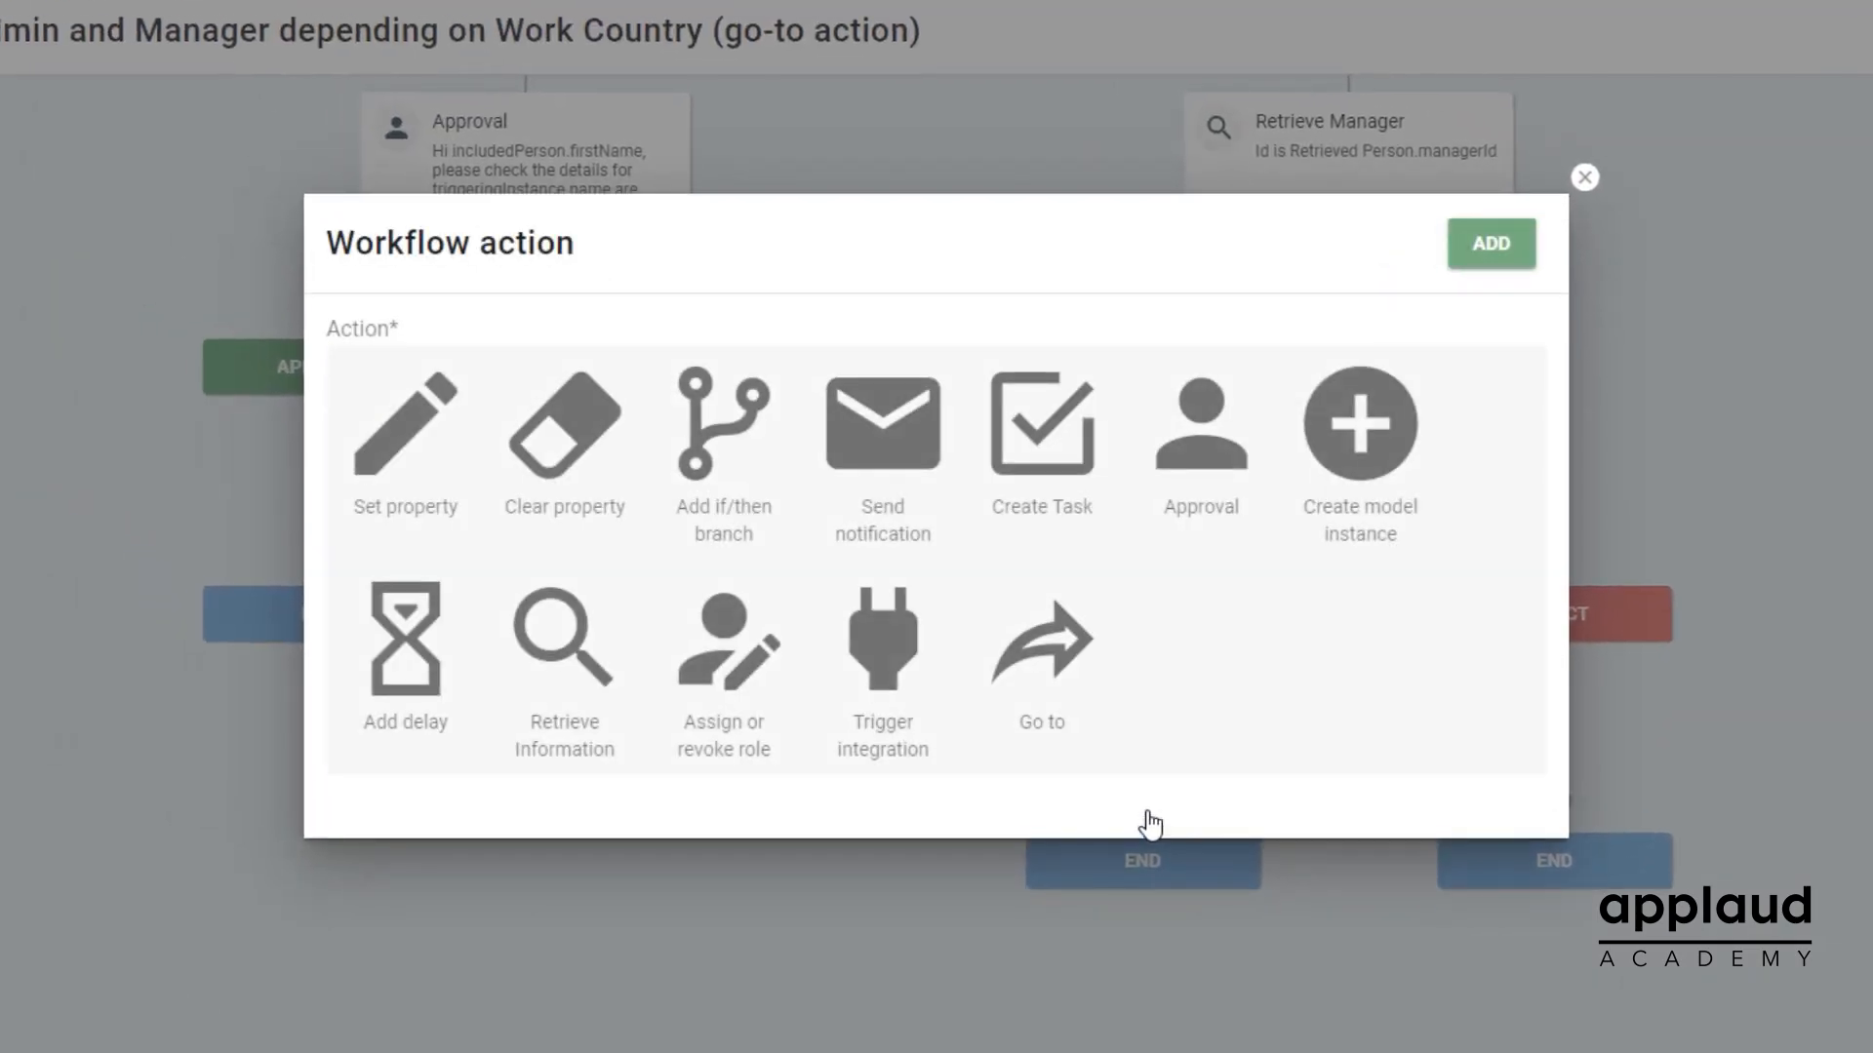
pyautogui.click(1072, 652)
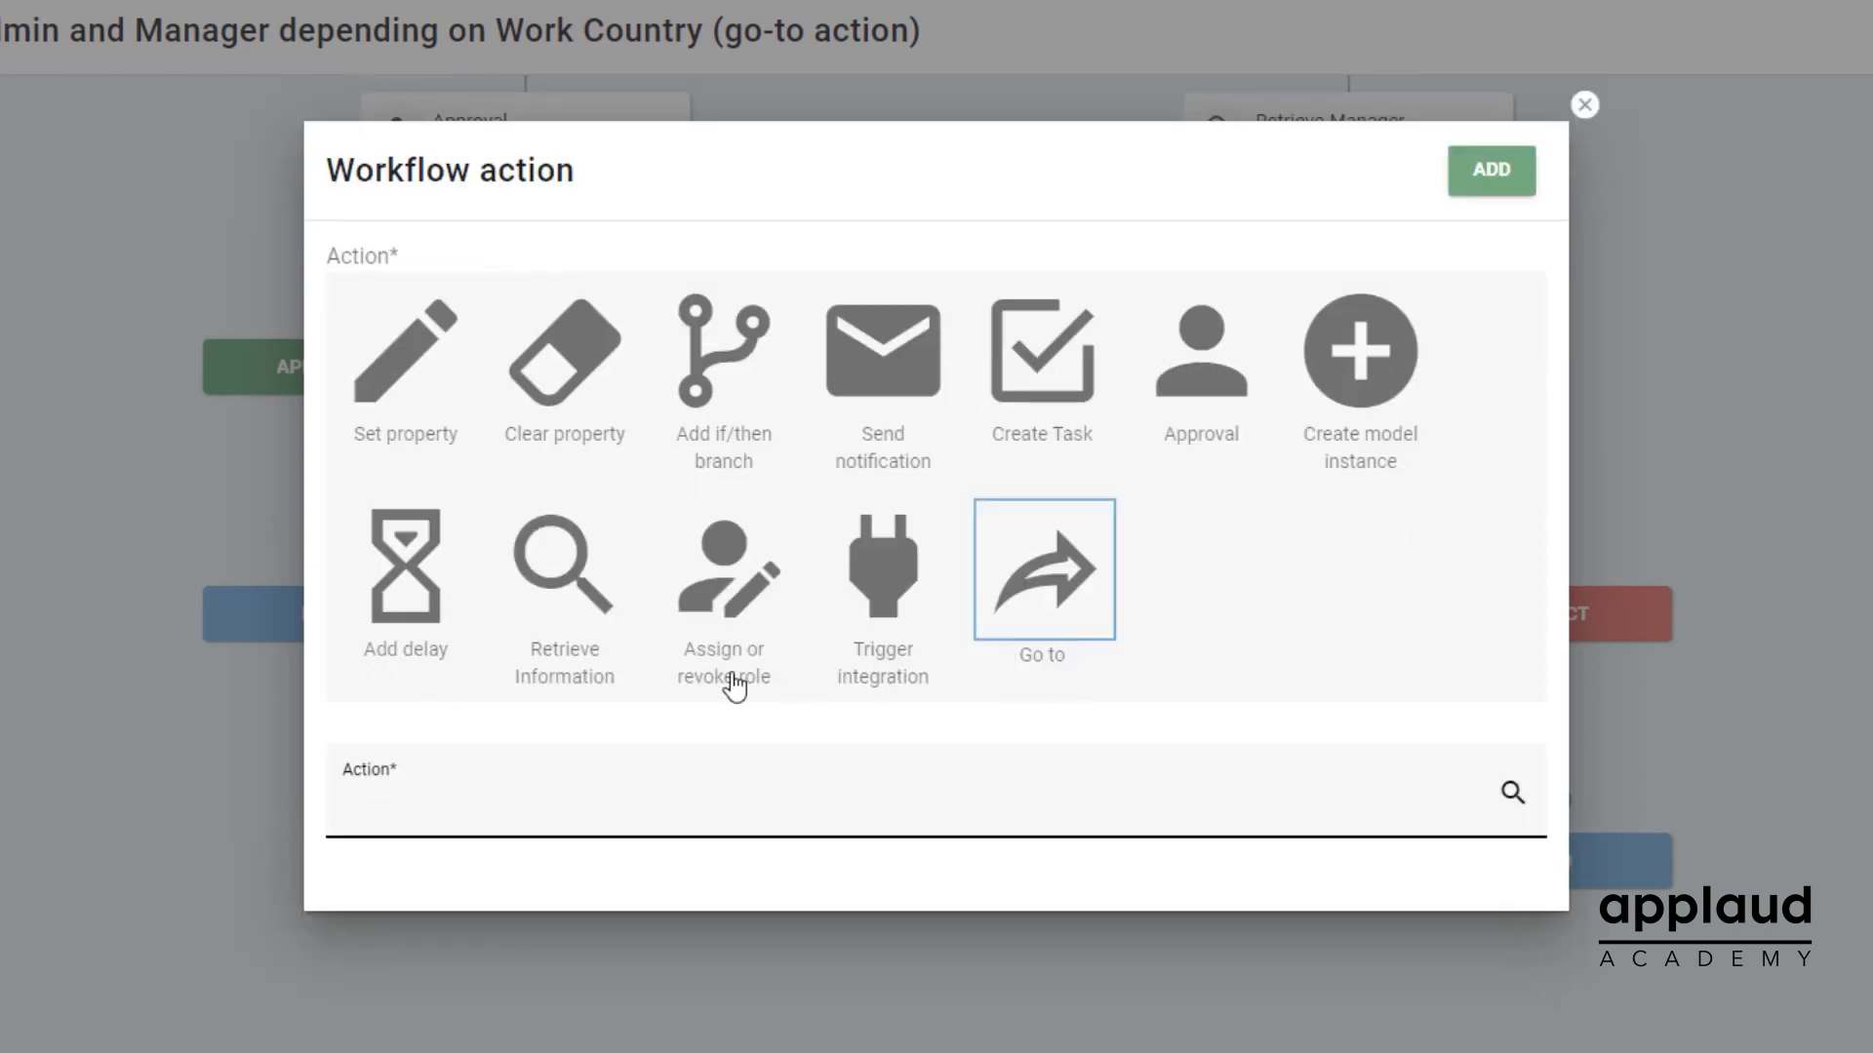
pyautogui.click(443, 805)
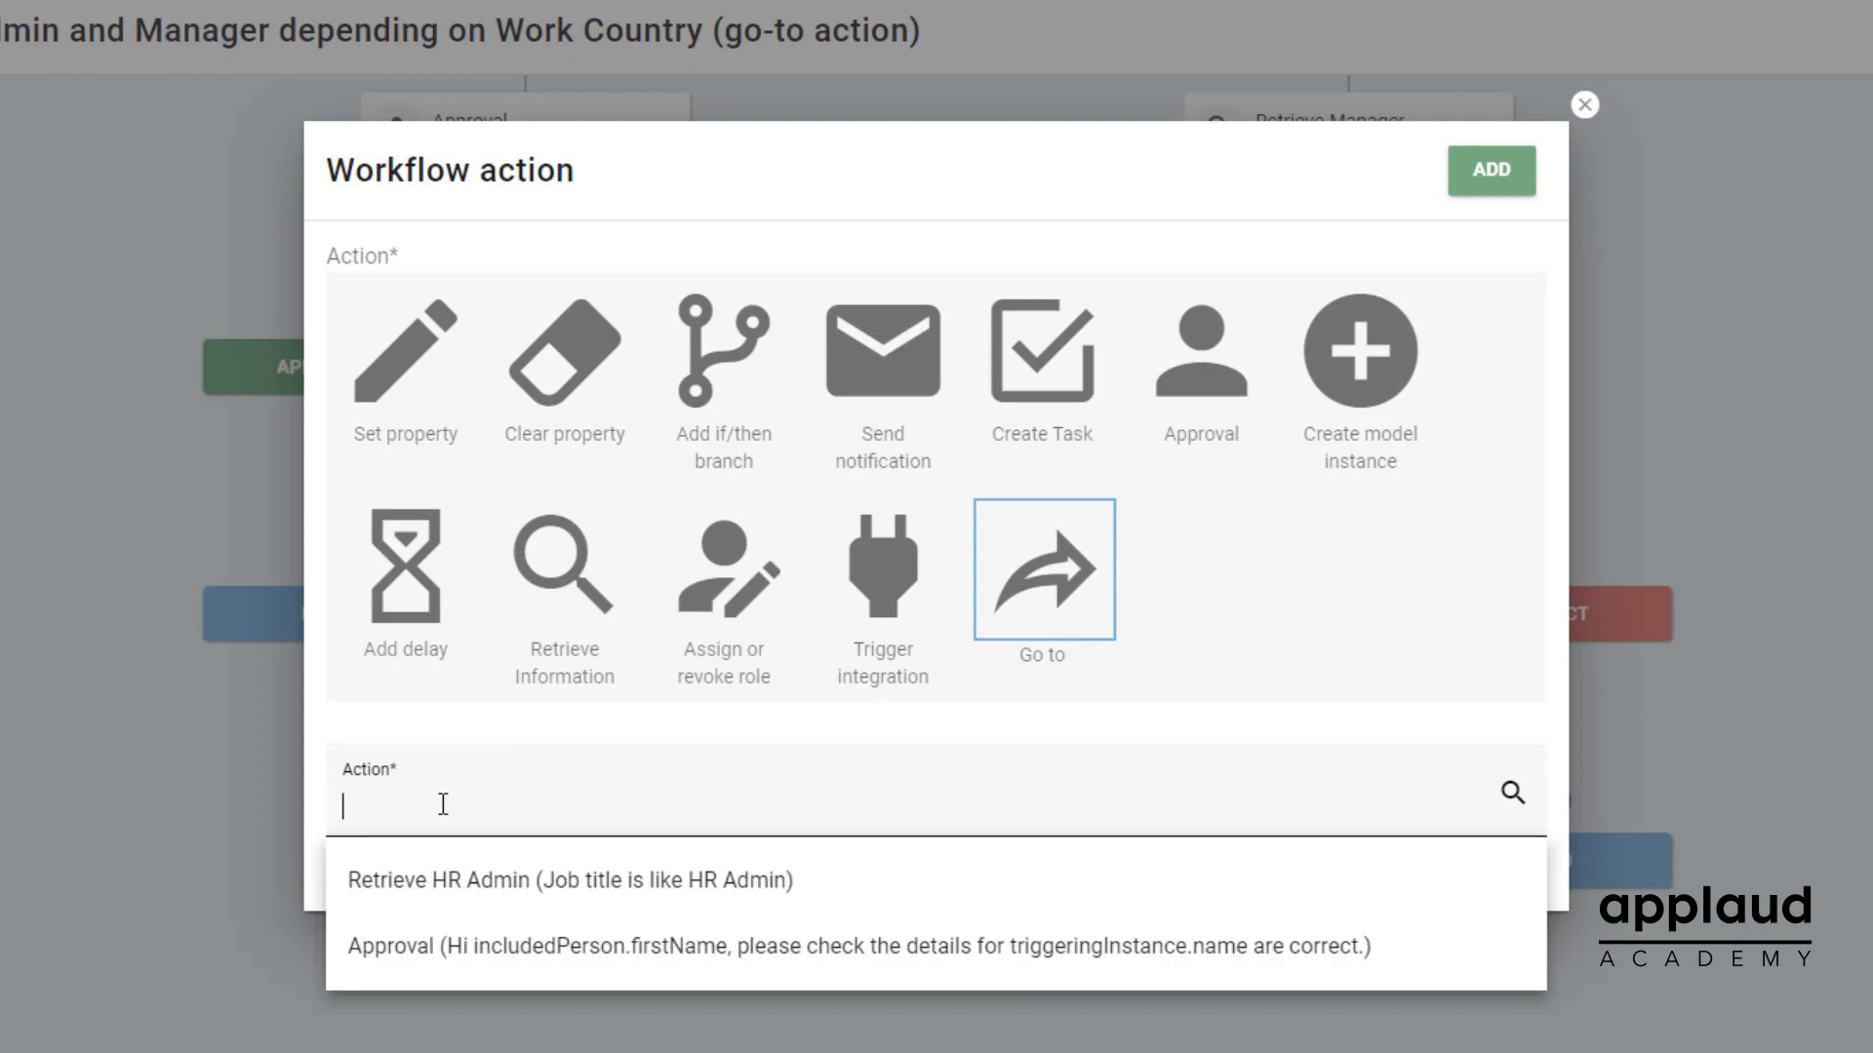
pyautogui.click(448, 880)
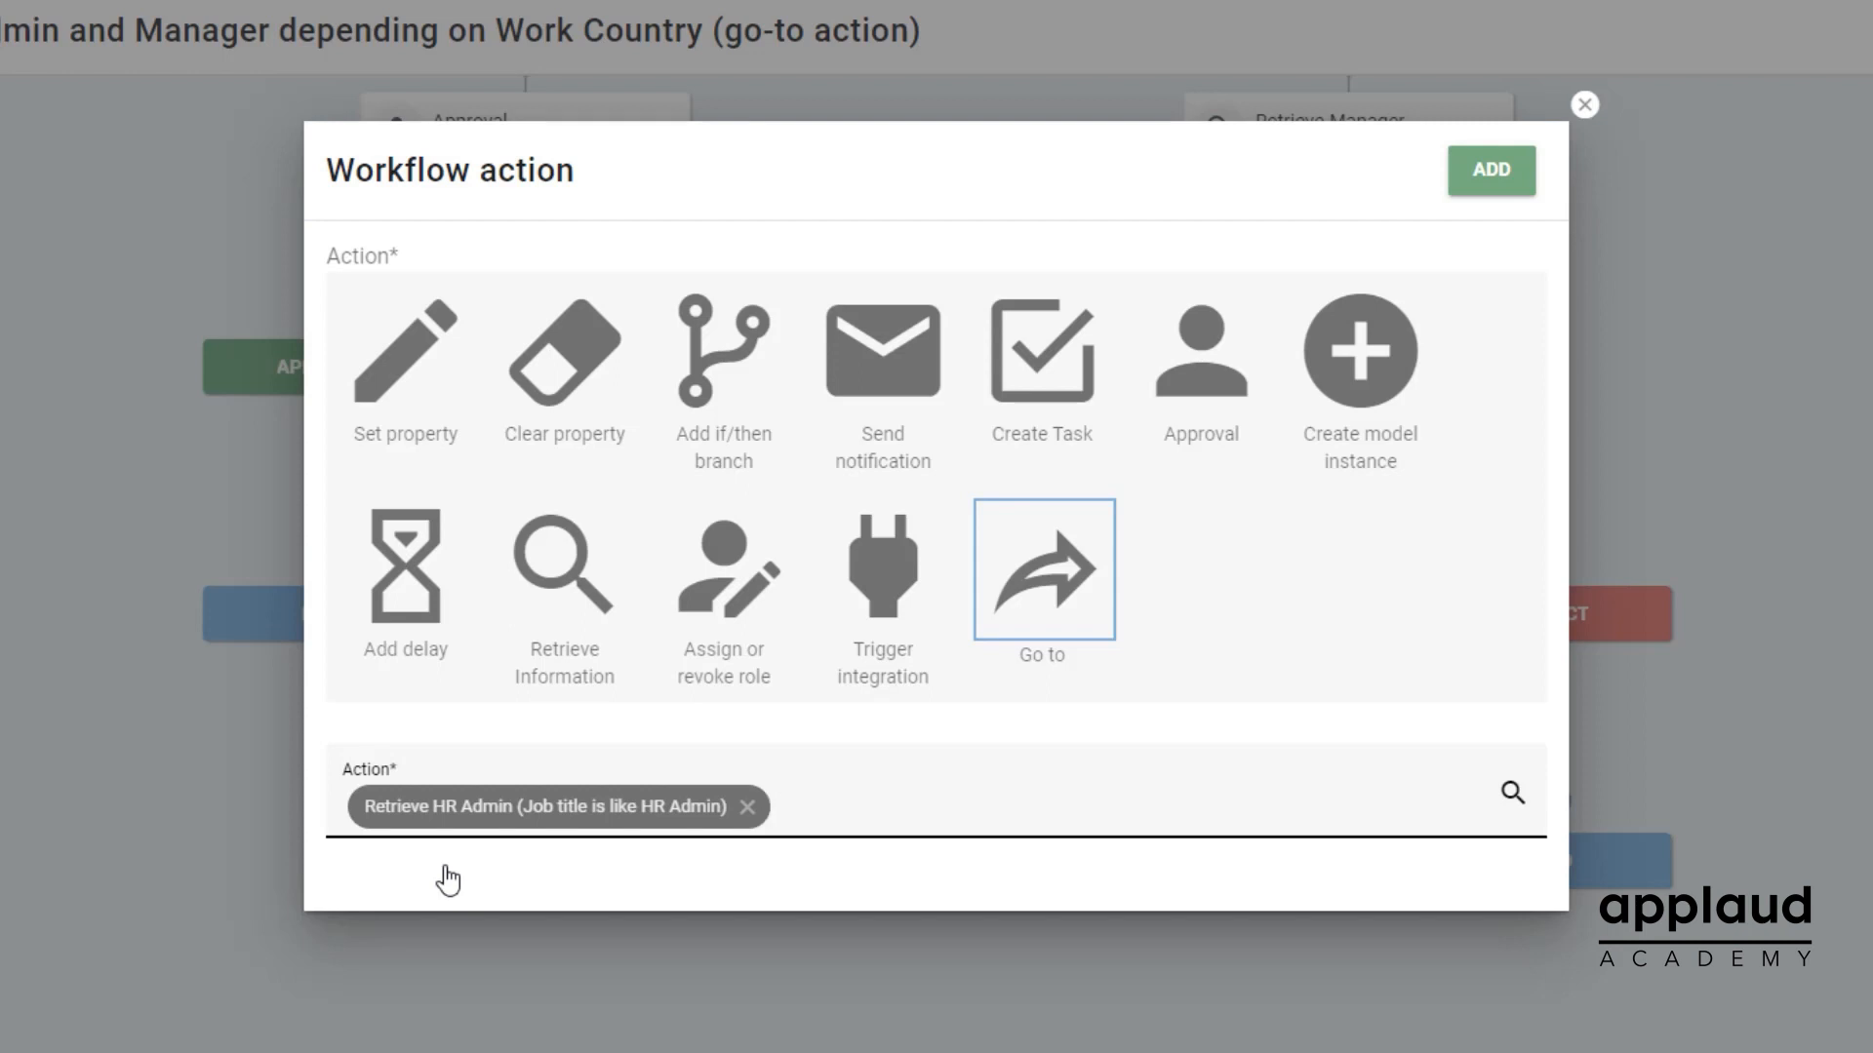
pyautogui.click(1493, 182)
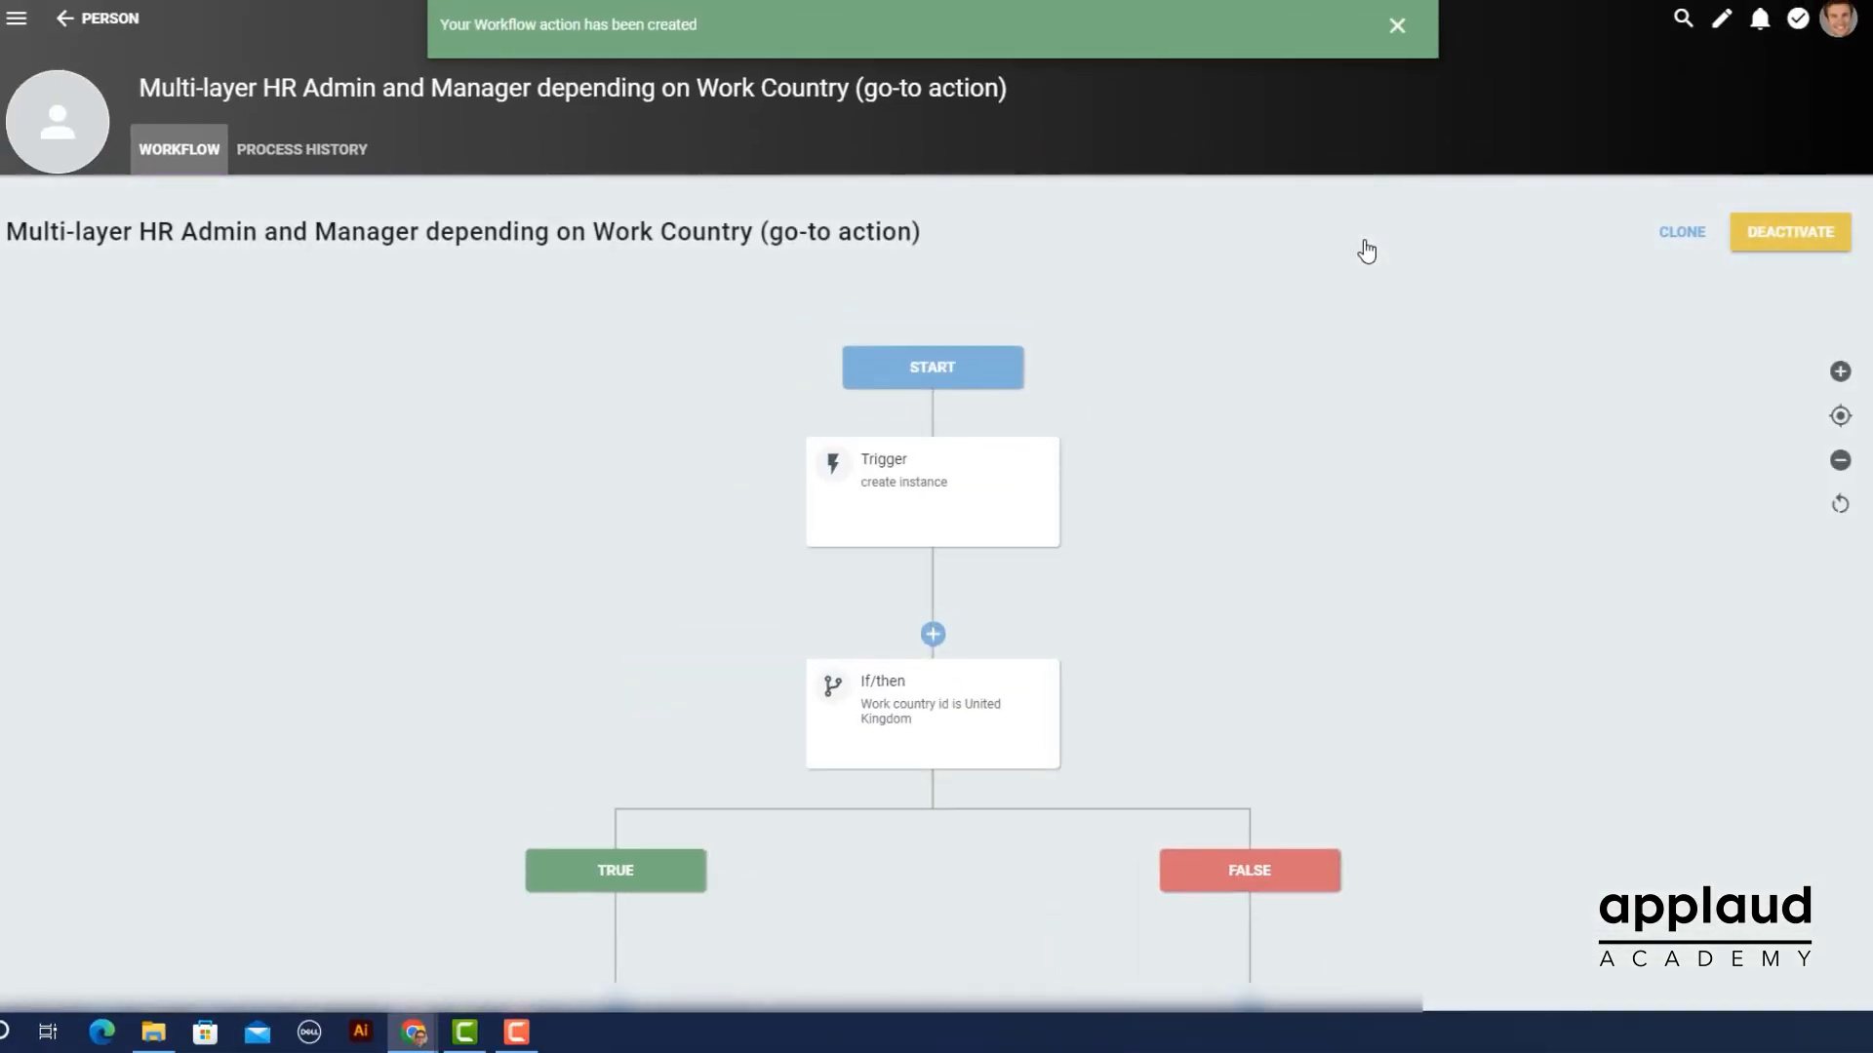
# - Examine the whole workflow and the path of the go-to link back to Retrieve HR Admin
pyautogui.click(1840, 459)
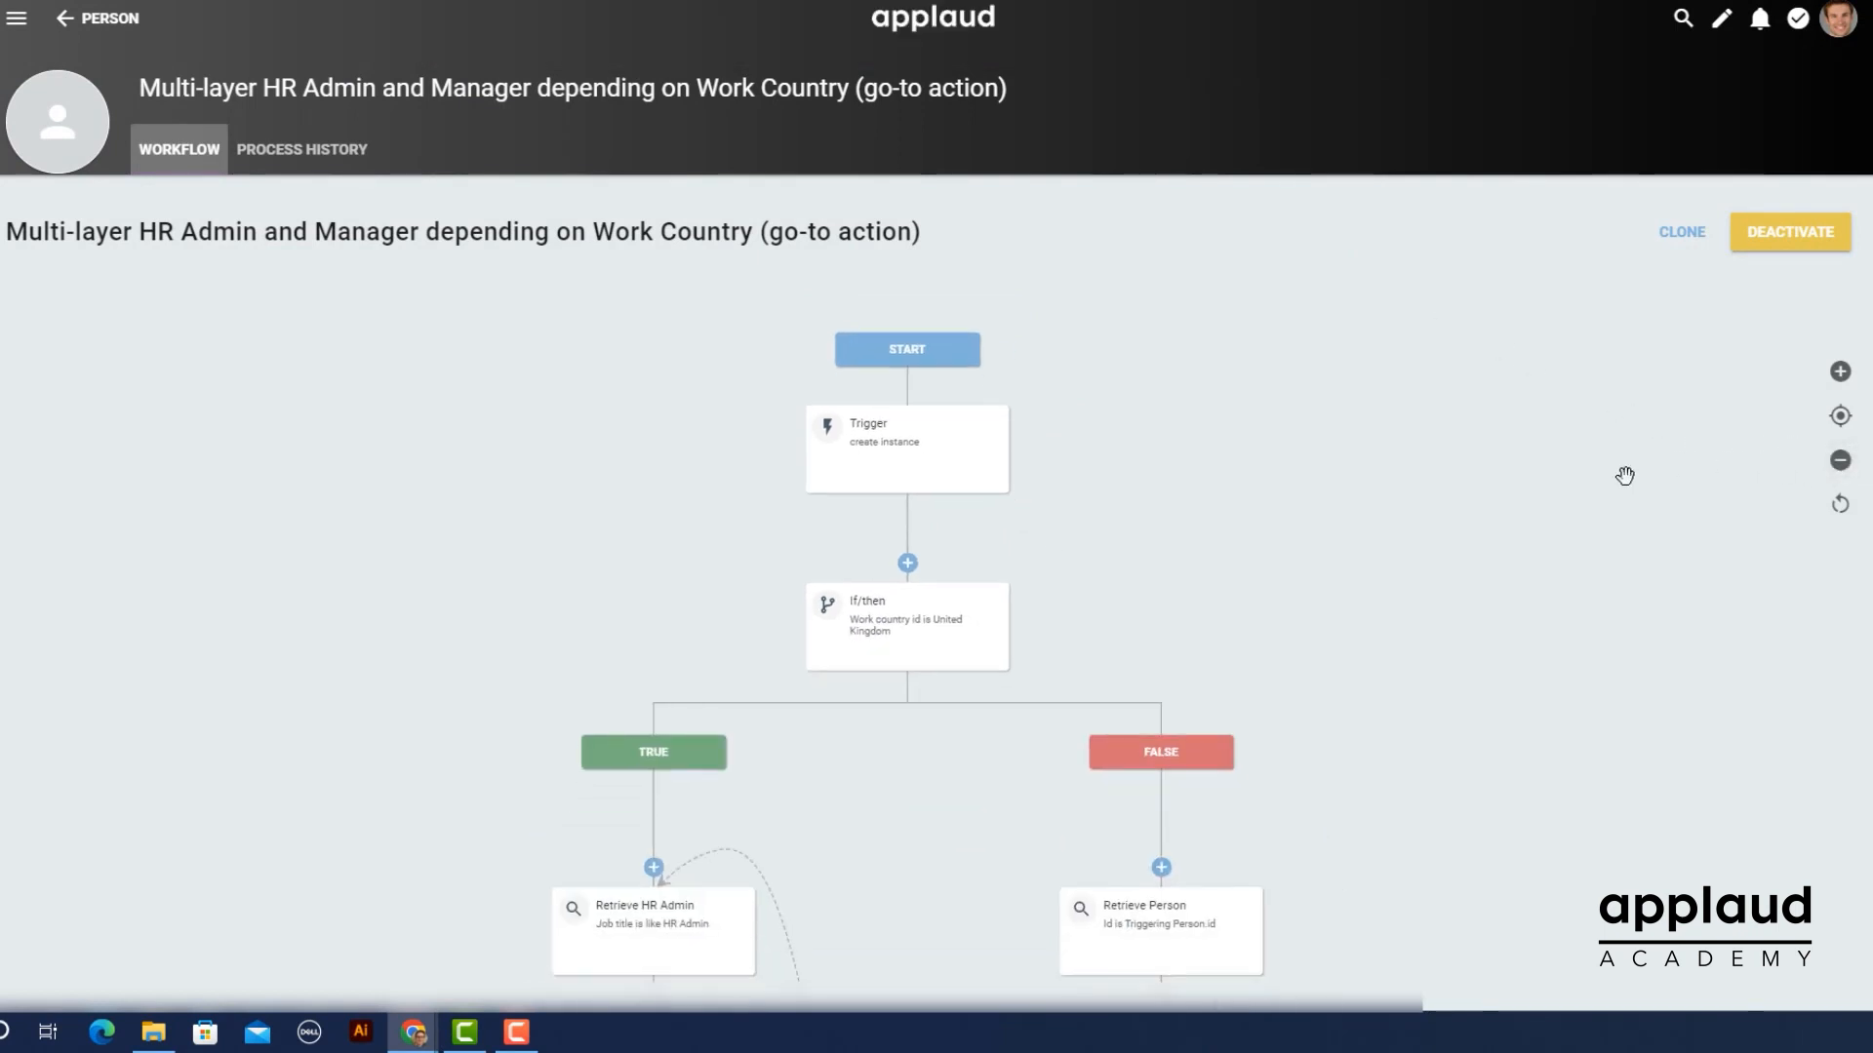
pyautogui.scroll(-5, 1626, 472)
pyautogui.scroll(-3, 1150, 587)
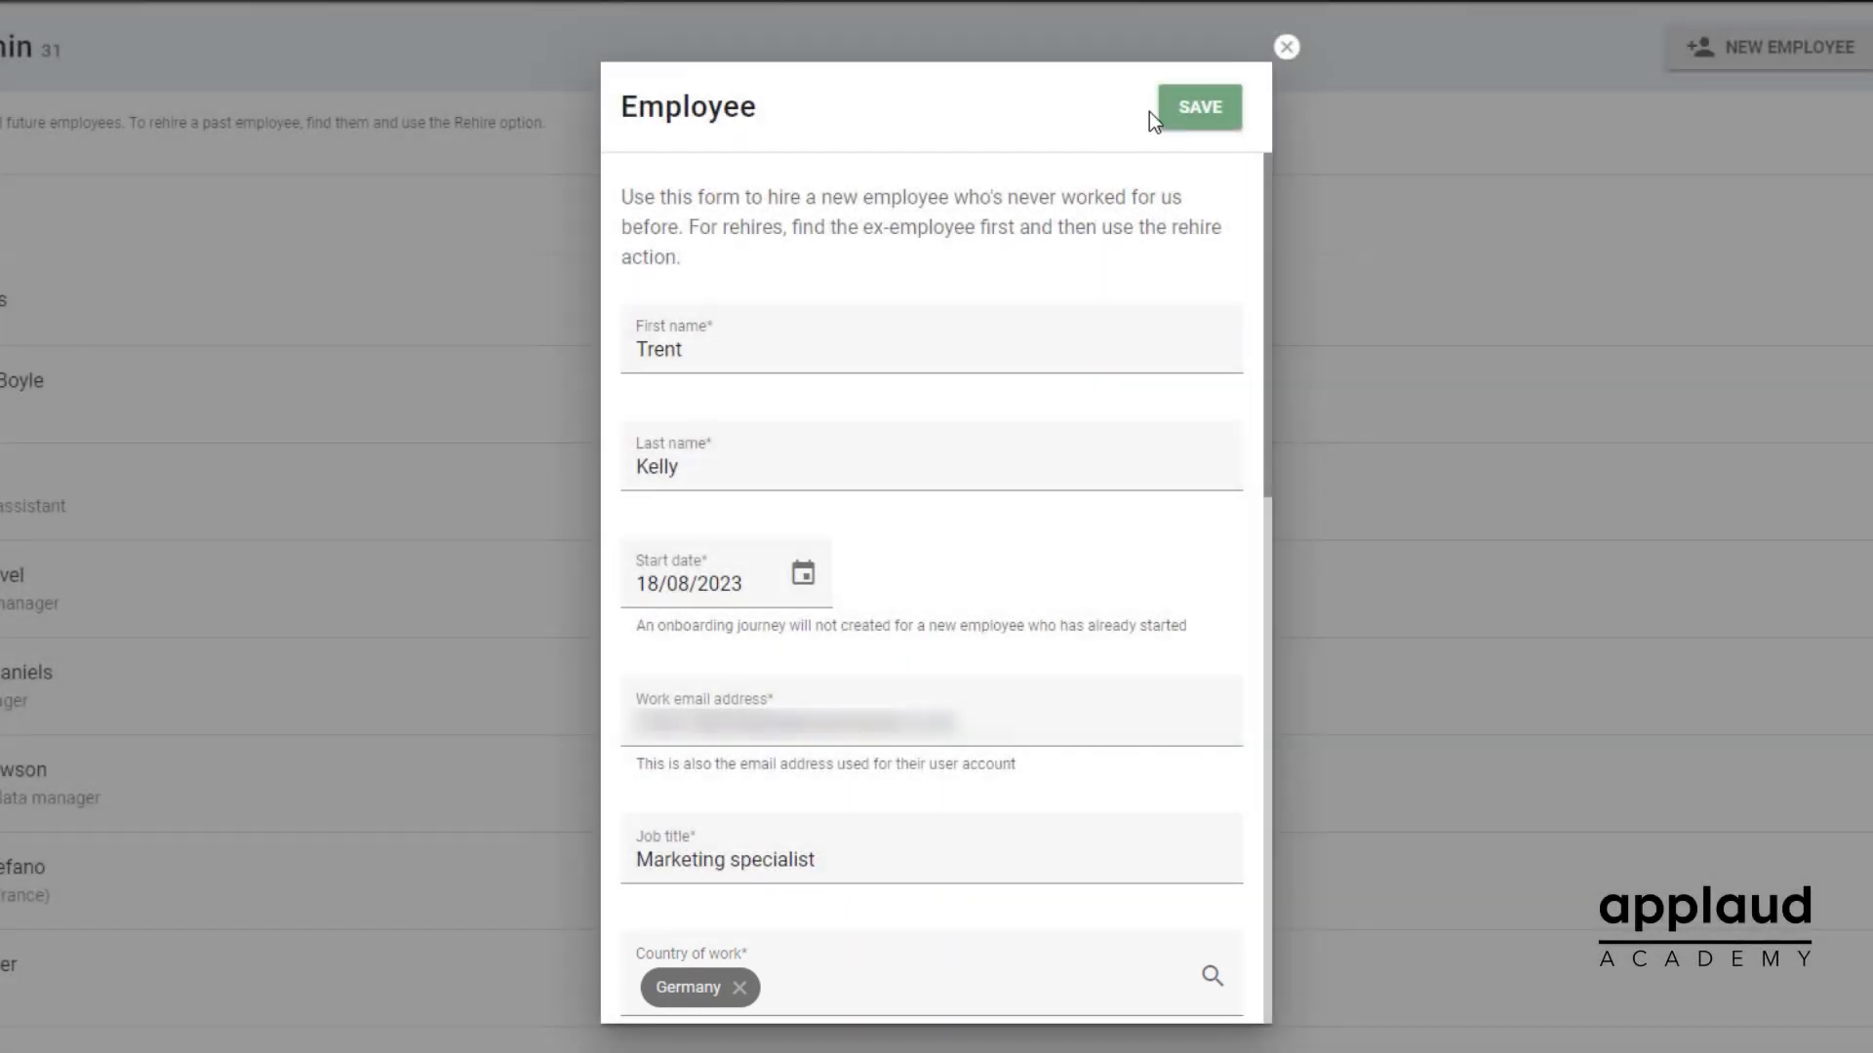
# - Save the new Marketing specialist employee with Germany as country of work, and approve the manager's work country task
pyautogui.click(1200, 107)
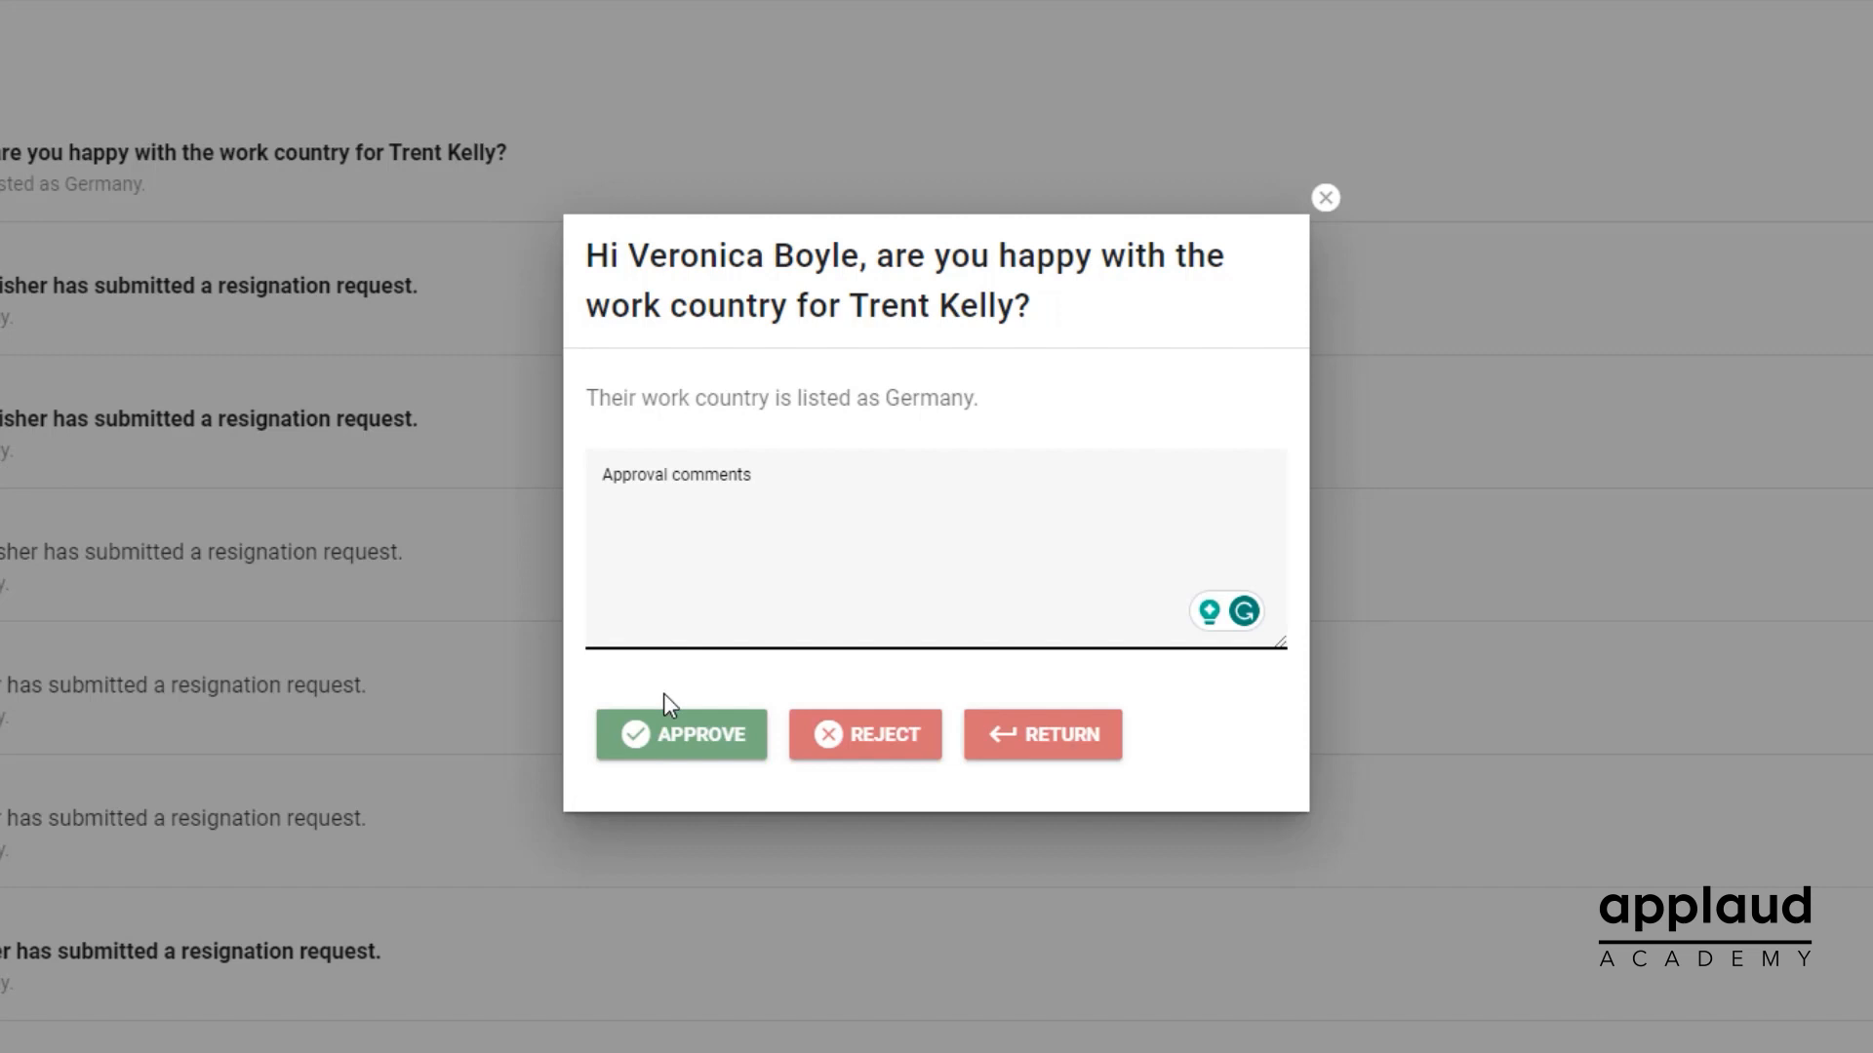
pyautogui.click(667, 739)
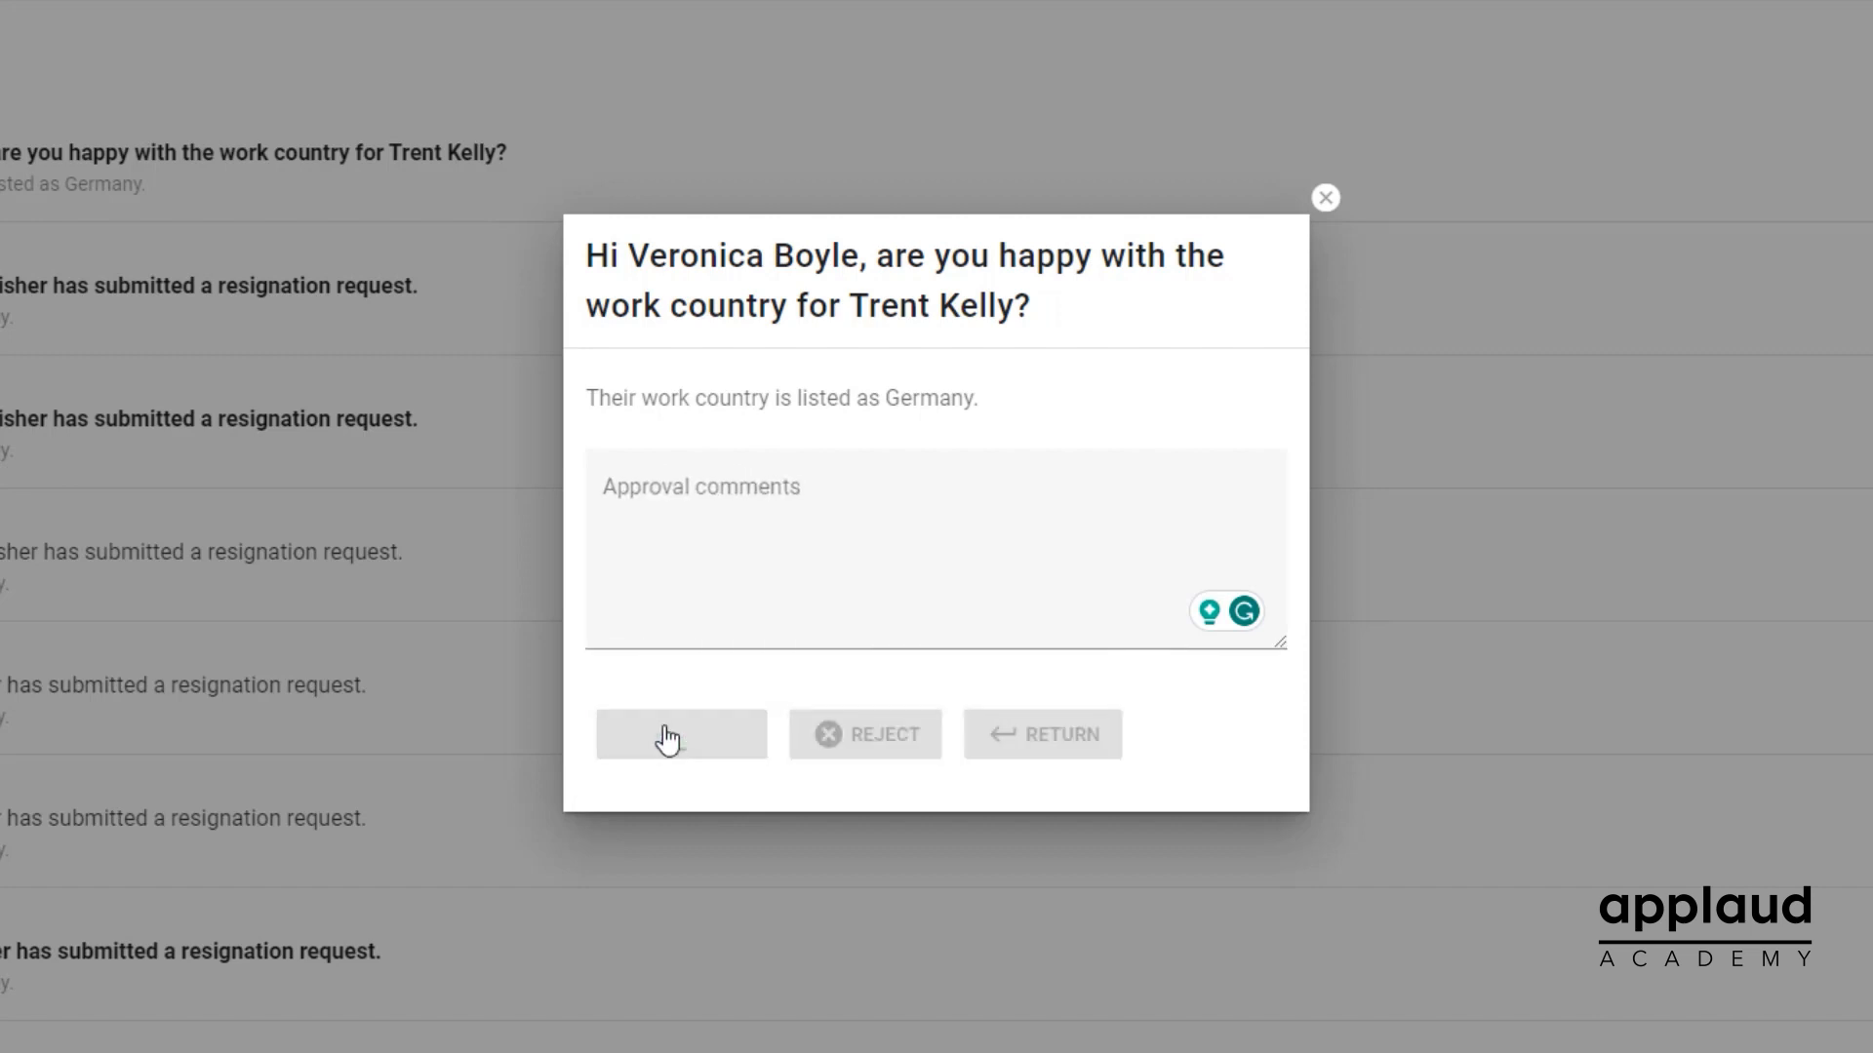